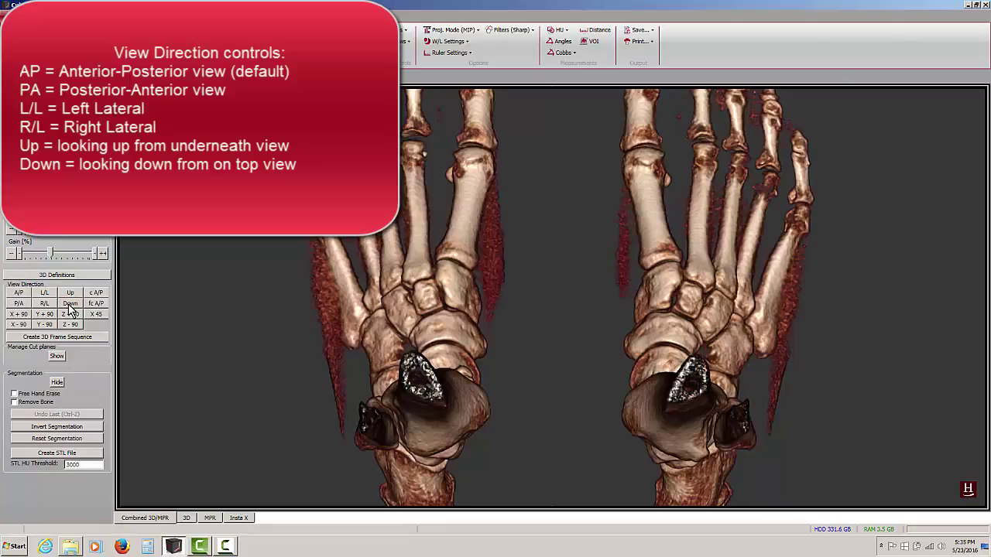
Show the feet in the A/P view and rotate the 3D rendering 90 degrees both ways about the X axis
left_click(19, 294)
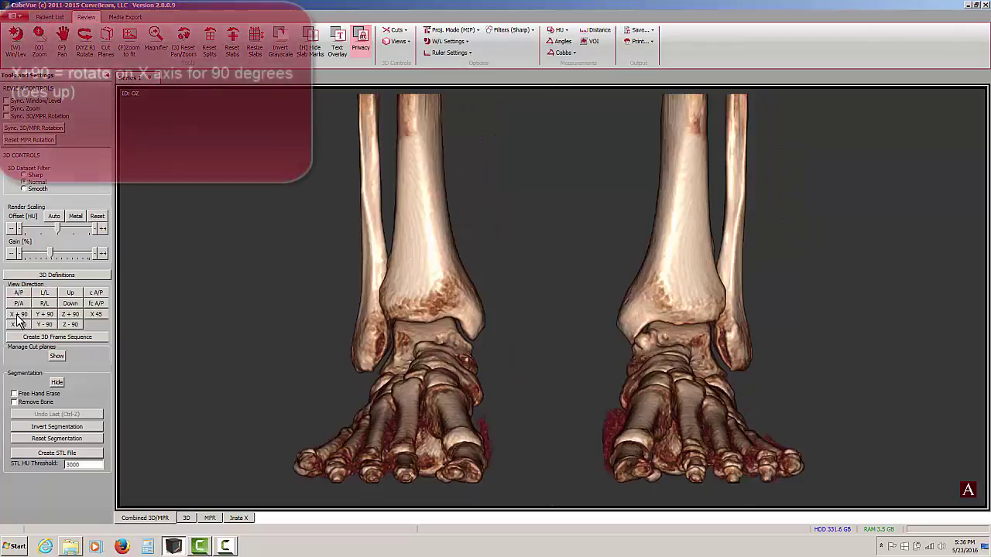
left_click(18, 315)
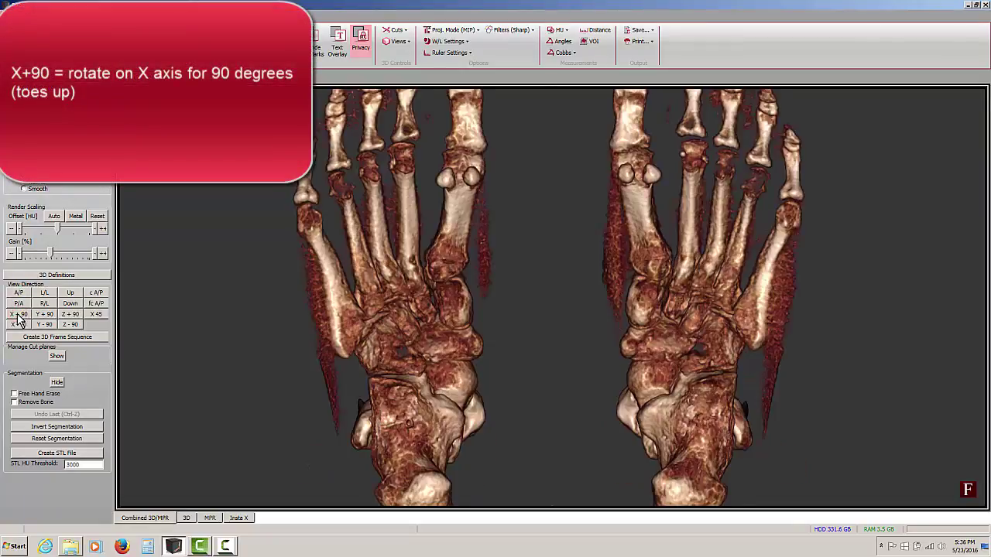
left_click(19, 324)
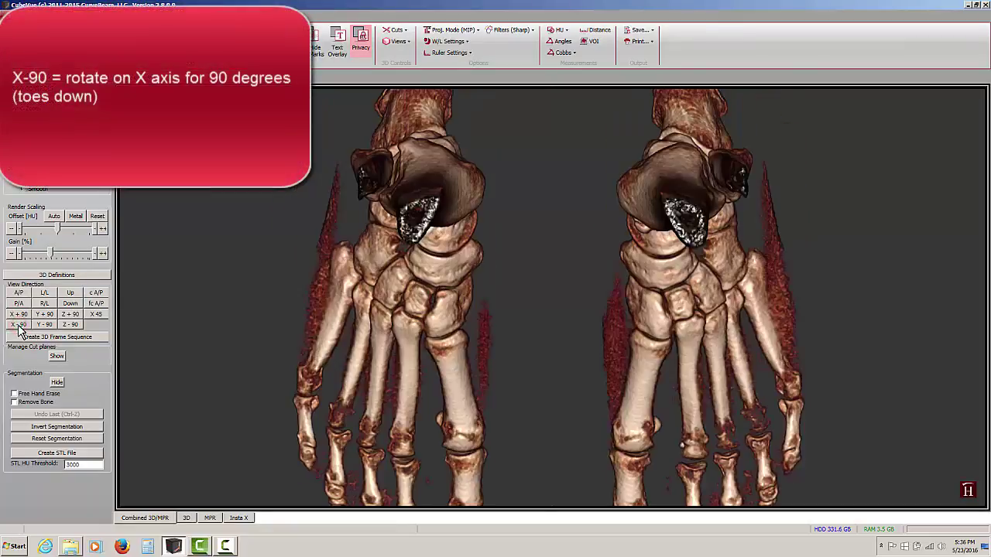
left_click(19, 314)
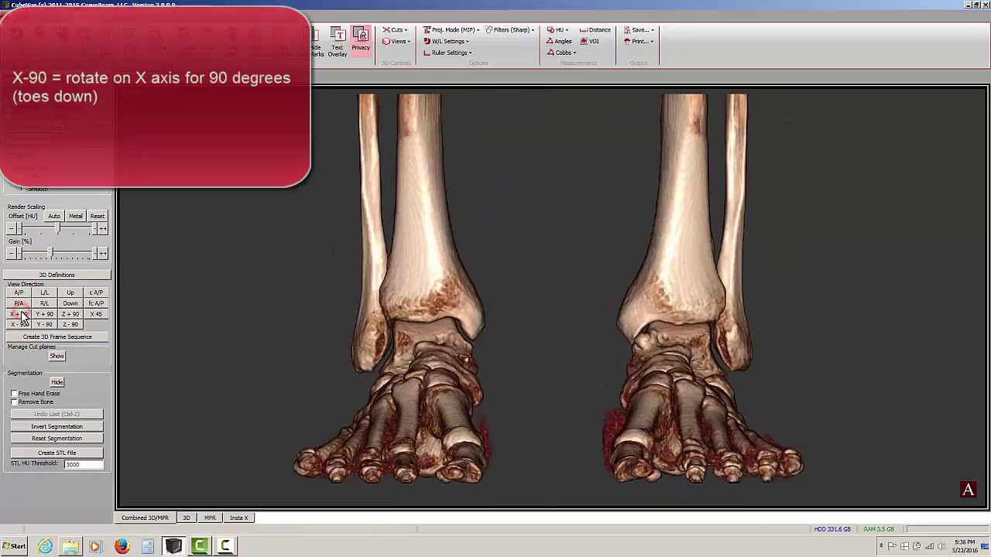
Rotate the 3D rendering 90 degrees clockwise and counter-clockwise about the Y axis, ending upright
left_click(45, 314)
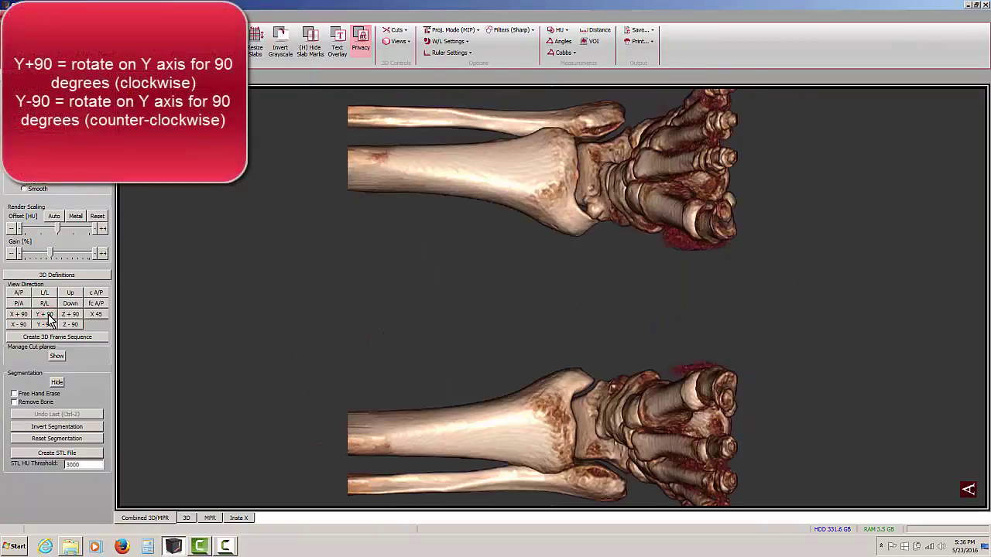
left_click(45, 324)
left_click(45, 314)
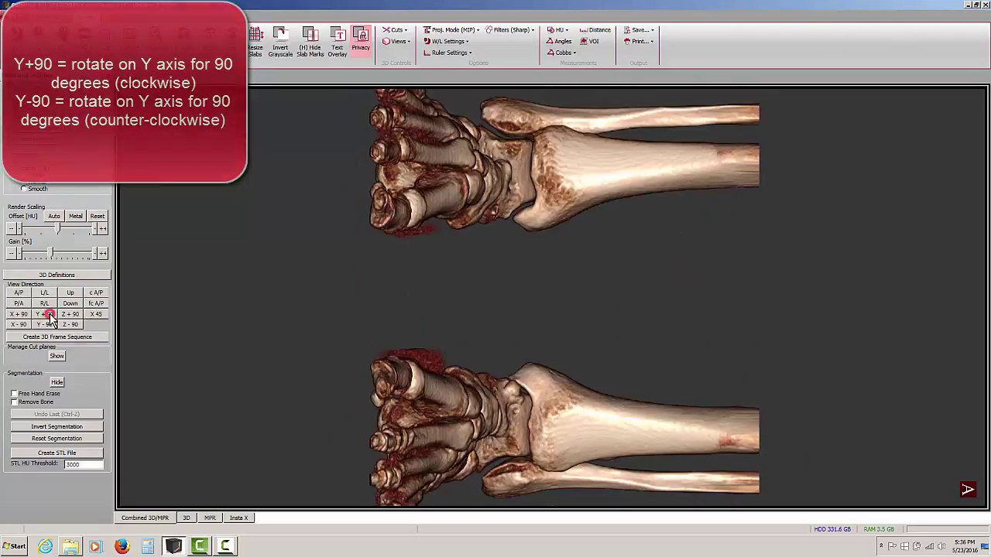
Rotate the 3D rendering 90 degrees in both directions about the Z axis, ending in the front view
left_click(70, 315)
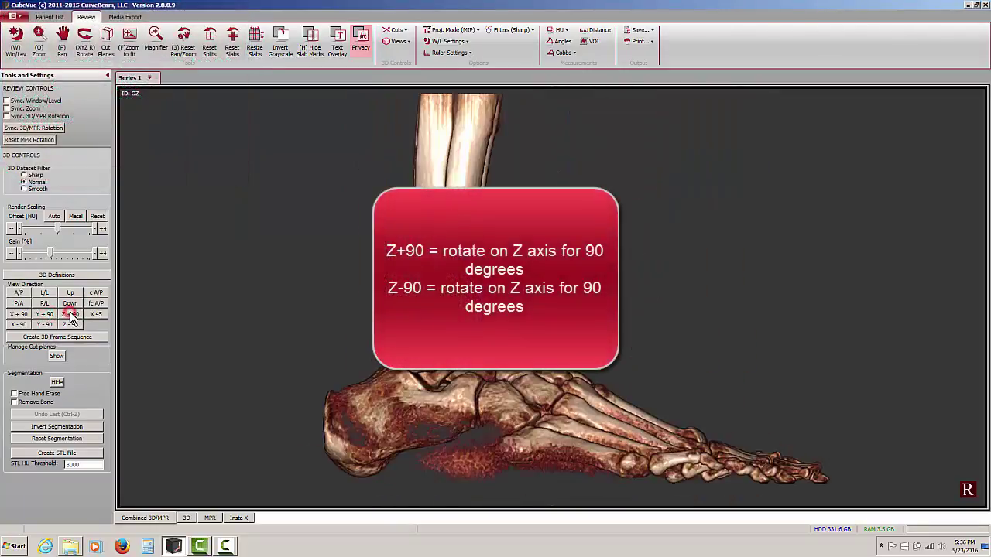
left_click(69, 325)
left_click(72, 314)
left_click(72, 325)
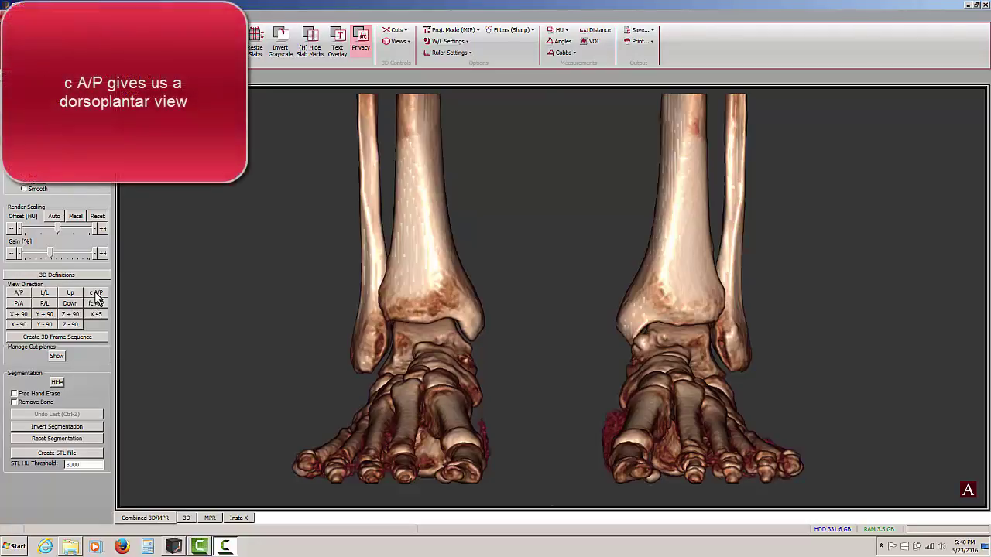
View the feet in the conventional A/P orientation, followed by the full conventional A/P view
left_click(96, 294)
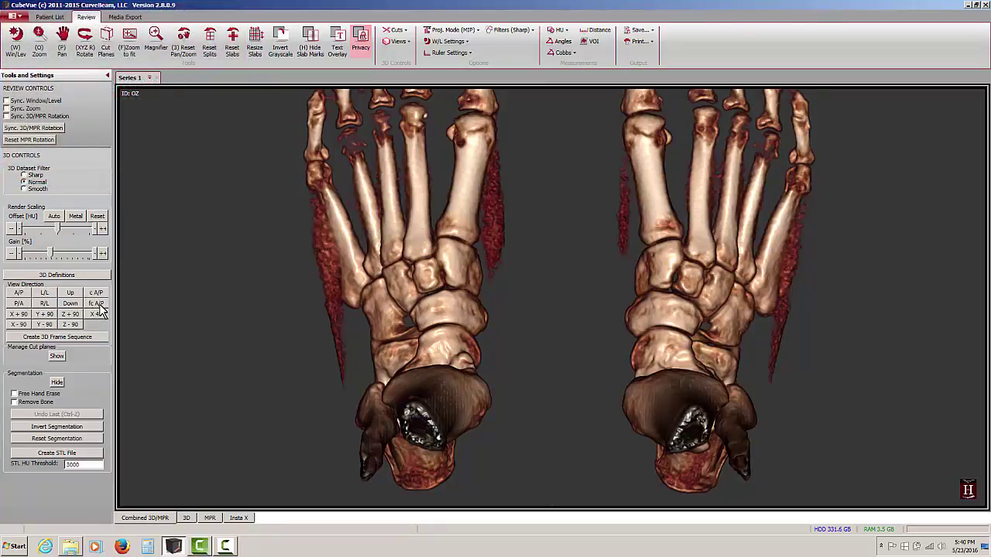
left_click(96, 307)
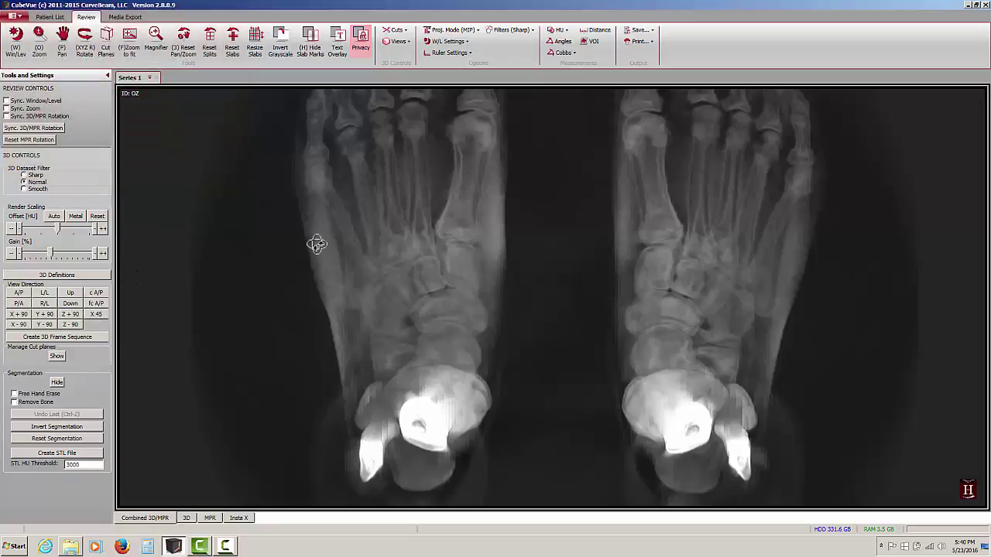
Restore the default rendering by applying the CB_Bone render type and the A/P view direction
left_click(399, 42)
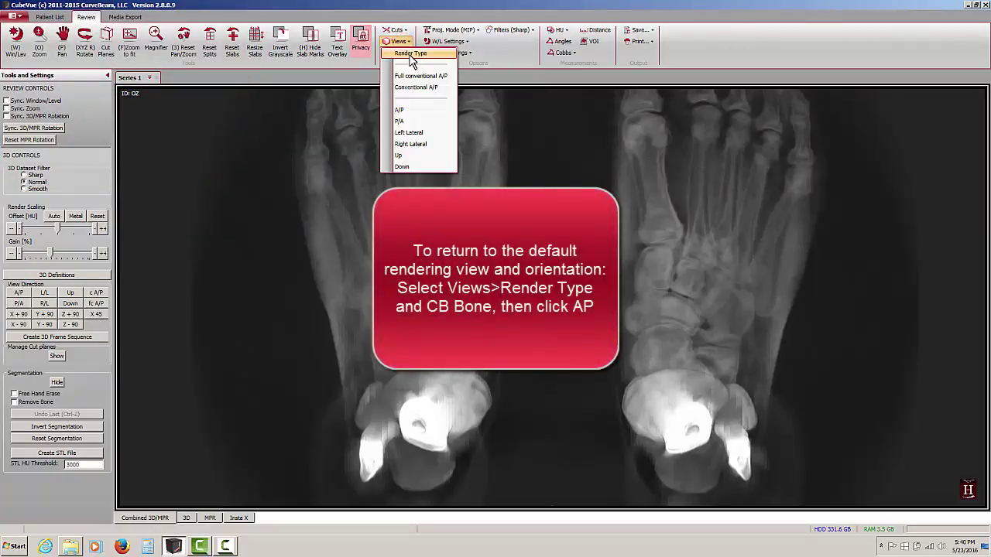
left_click(408, 54)
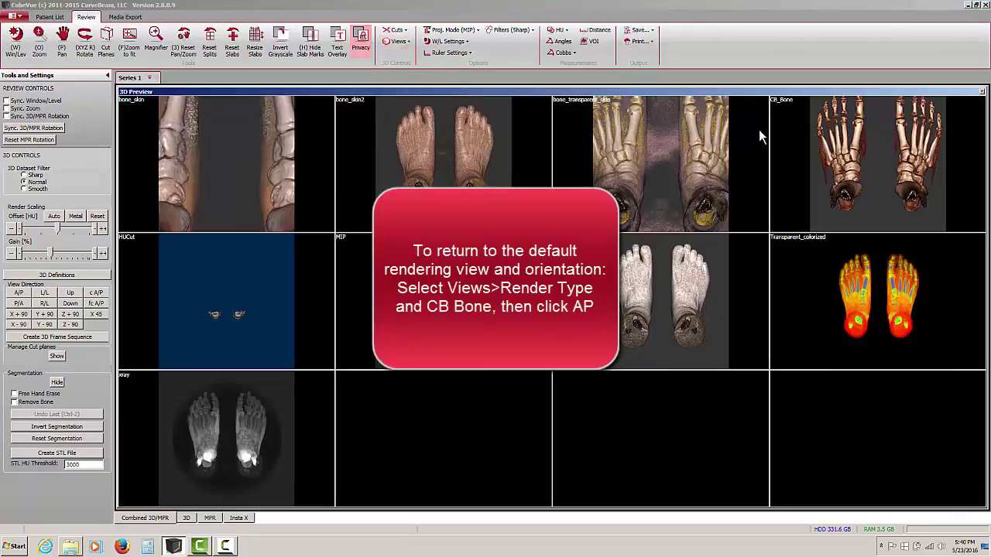
left_click(865, 136)
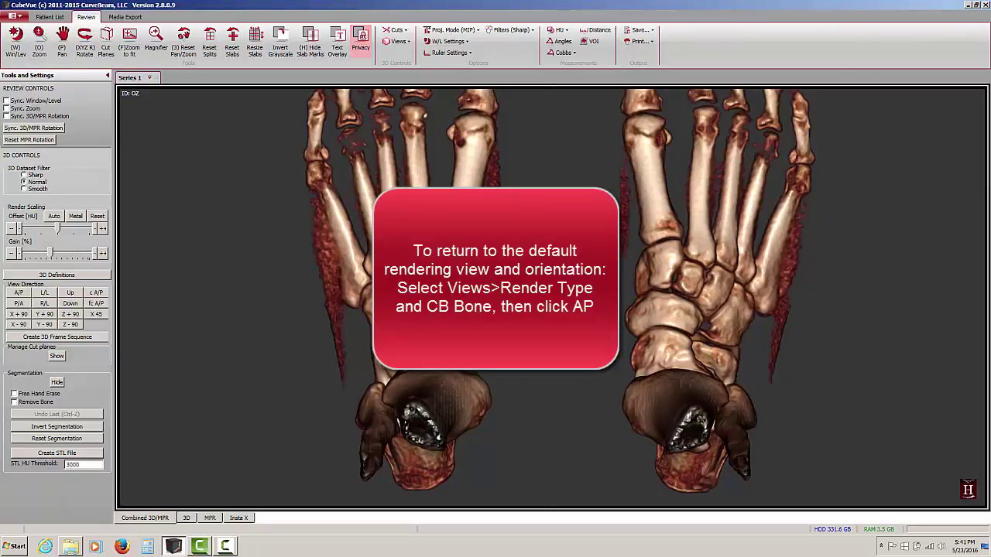
left_click(18, 293)
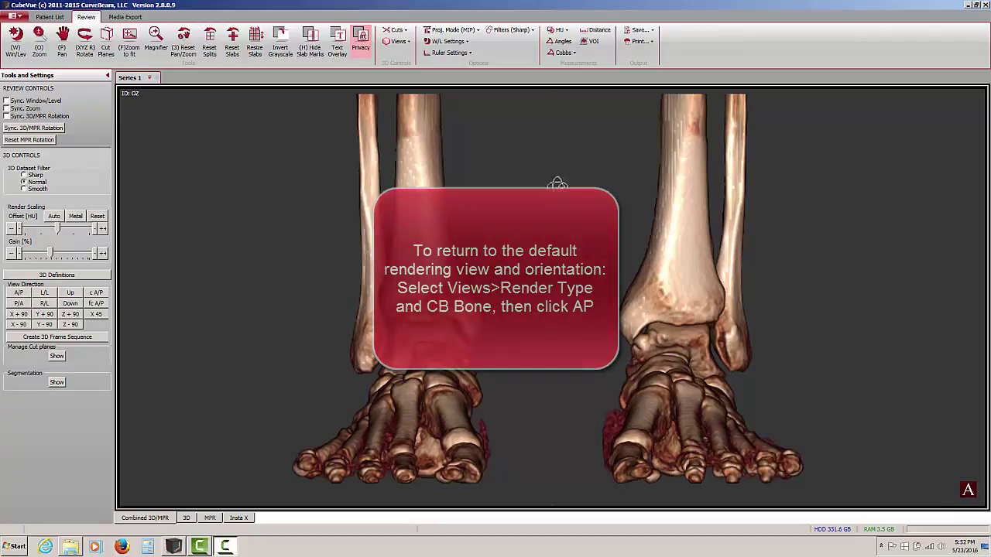
Apply the bone_transparent_skin render type to the 3D view
left_click(397, 41)
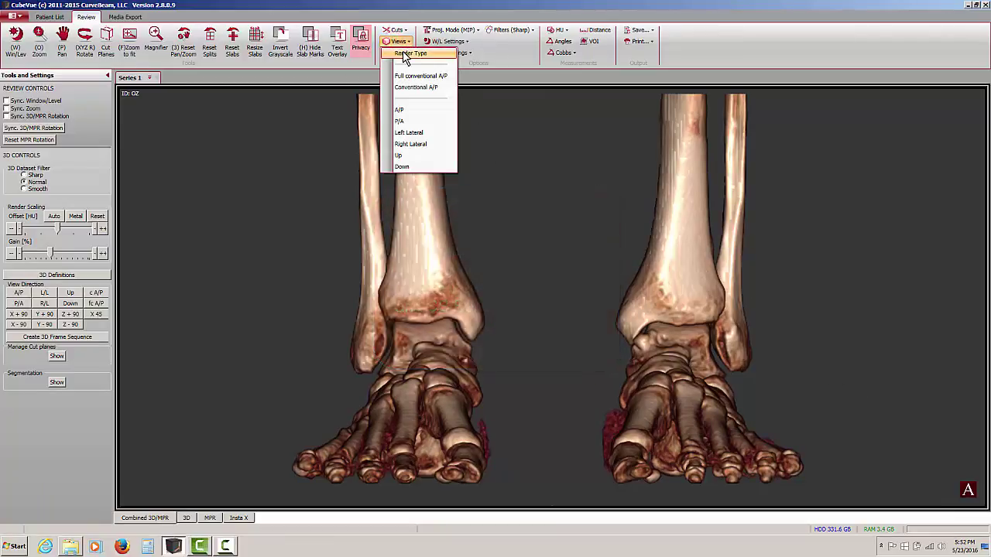
left_click(402, 56)
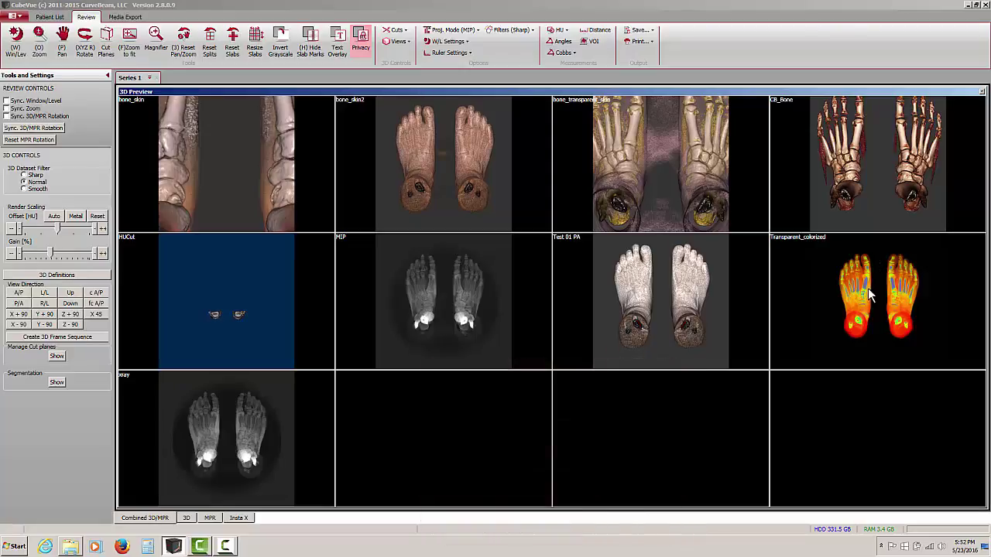
double_click(597, 135)
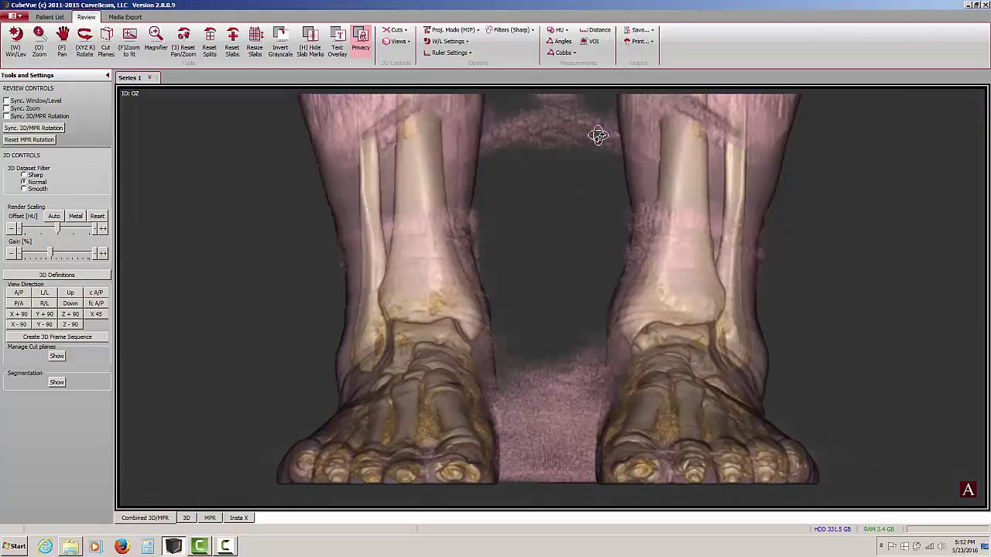
Slightly adjust the HU offset of the rendering and tilt the feet to inspect the bone and transparent skin
left_click(59, 229)
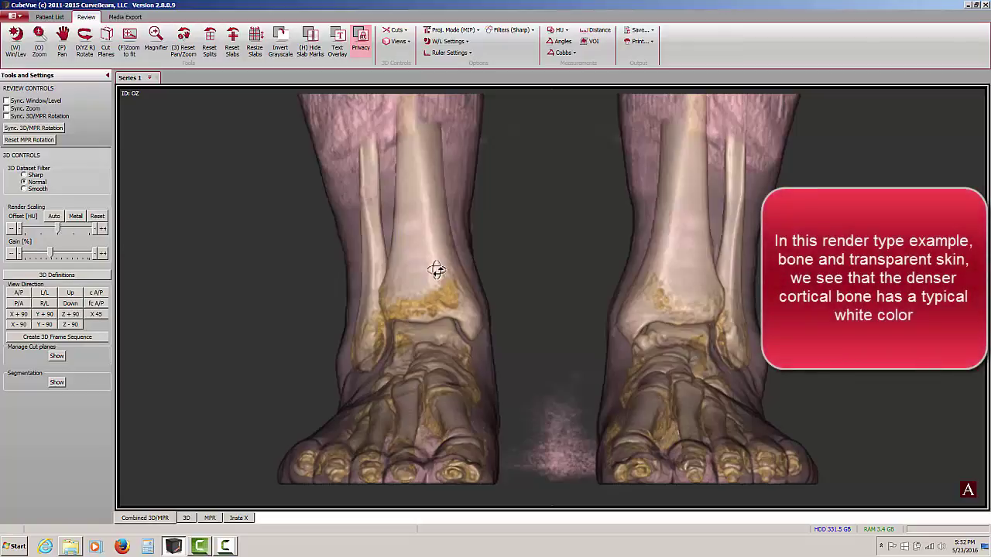
left_click_drag(535, 250, 426, 177)
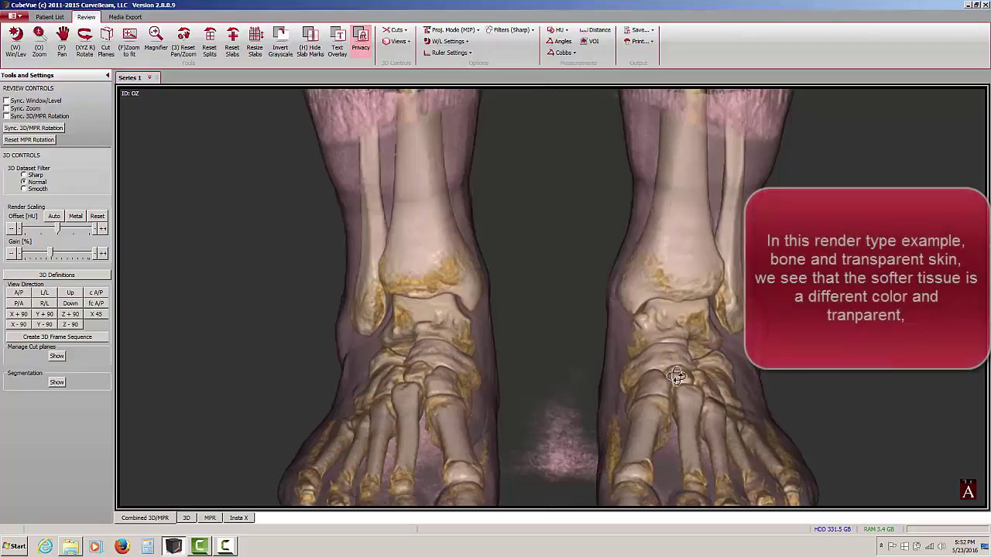
mouse_move(524, 332)
left_mouse_down()
mouse_move(500, 270)
mouse_move(473, 333)
mouse_move(551, 336)
mouse_move(540, 328)
left_mouse_up()
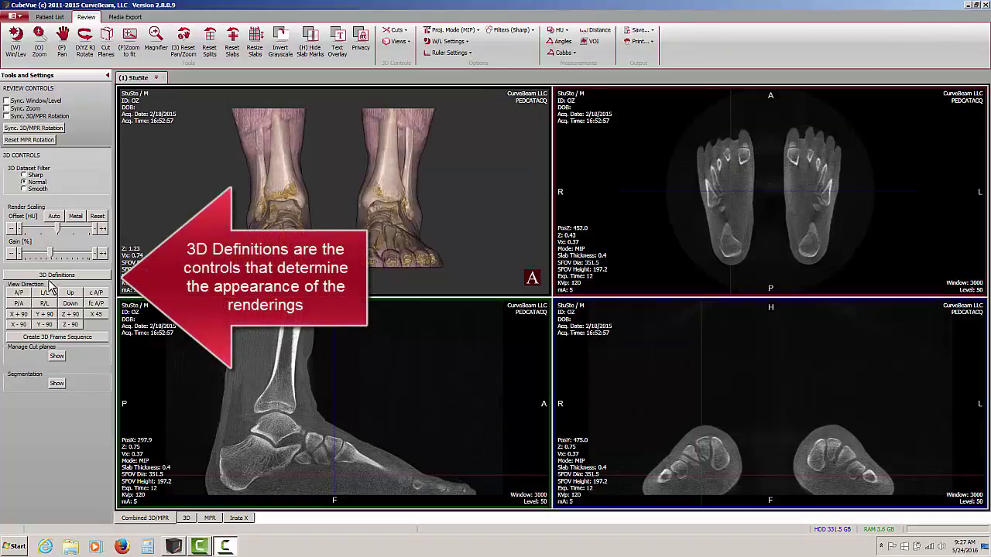
Open the 3D definitions for the current rendering and view the window background color choices without changing the color
left_click(53, 276)
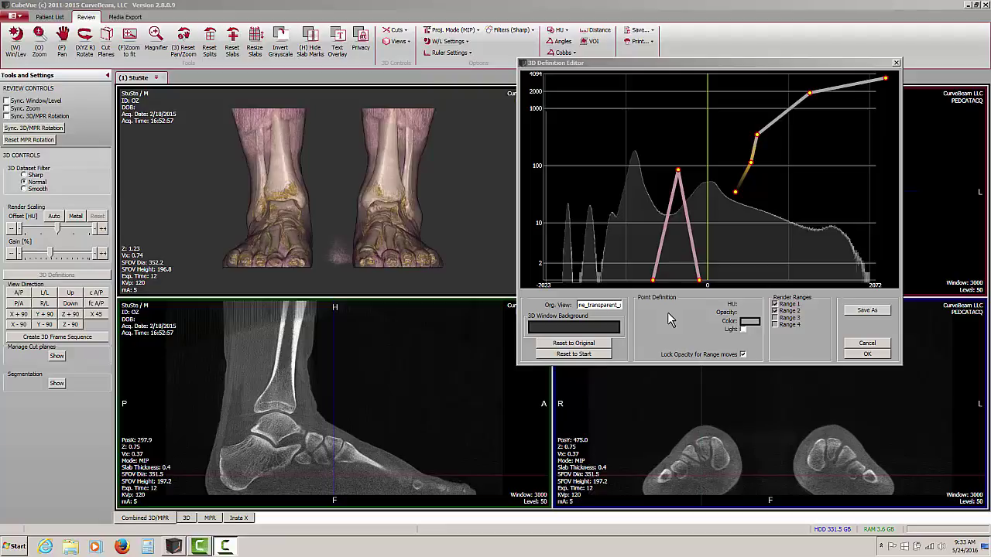
left_click(599, 305)
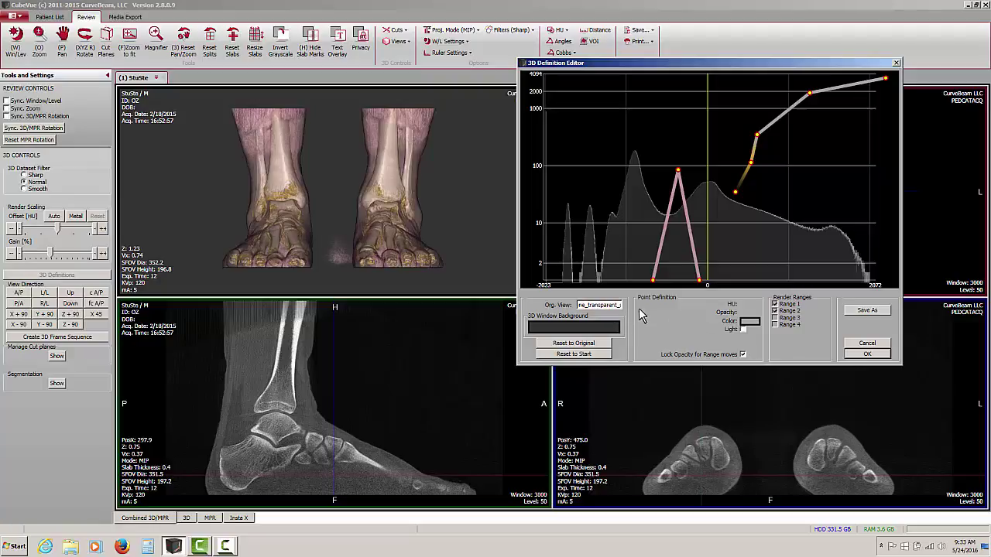
left_click(576, 327)
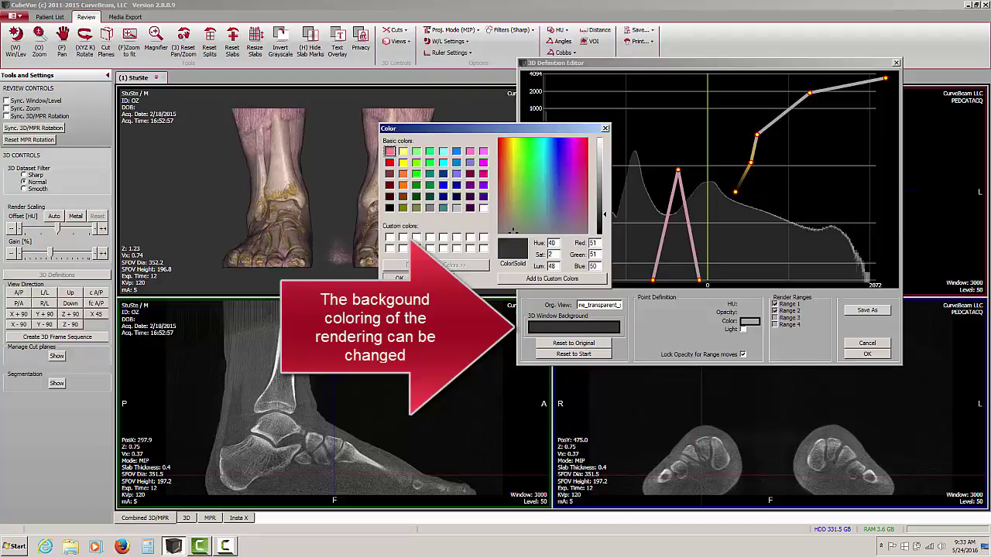
left_click(440, 277)
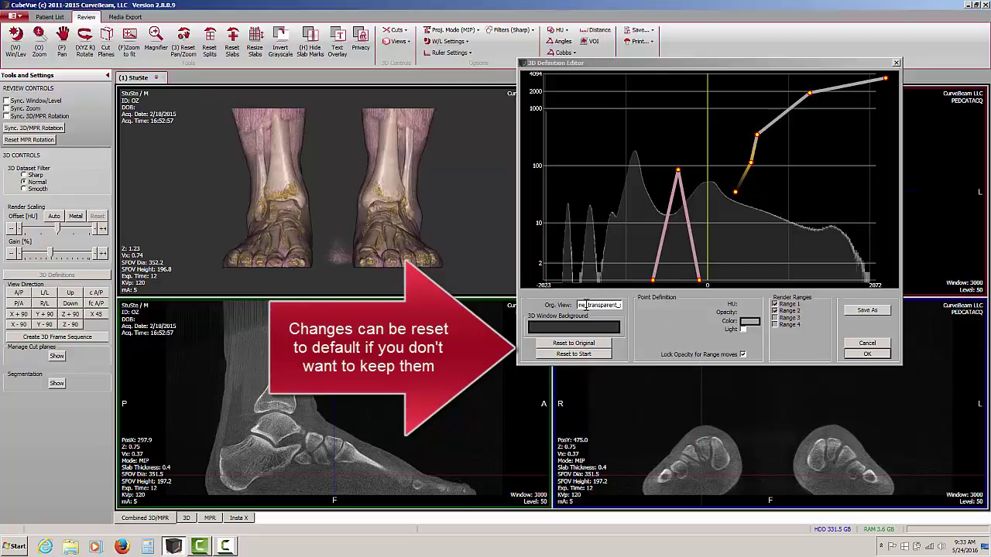
left_click(924, 411)
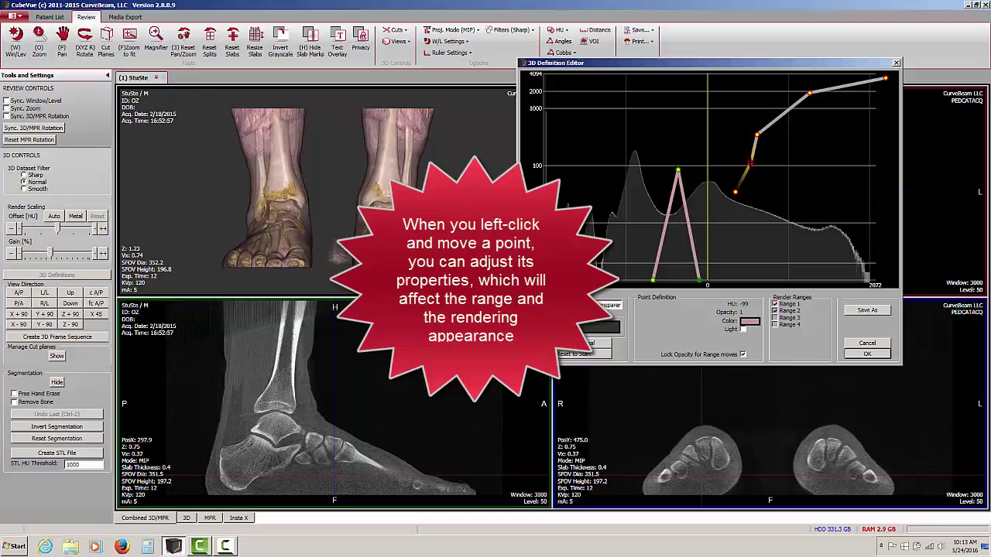
Try moving a point on the bone range curve, and select range points to check their HU, opacity and color
left_click_drag(752, 161, 739, 179)
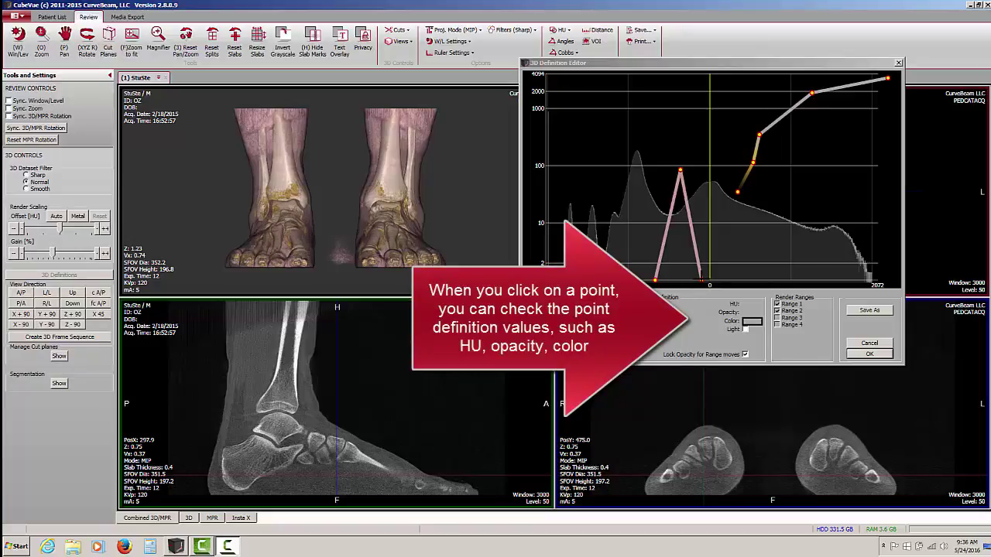
left_click(701, 280)
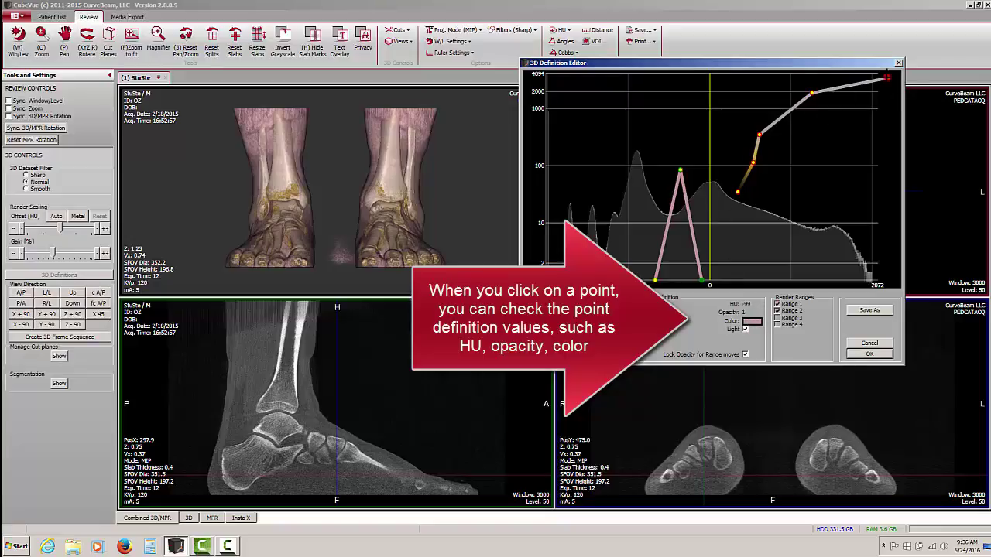
left_click(887, 78)
left_click(701, 280)
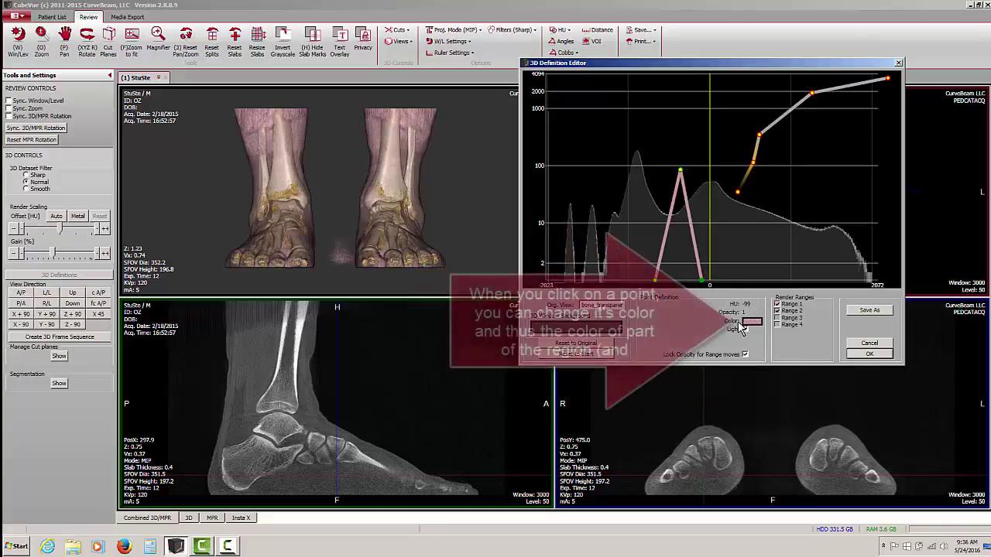
View the color choices for the selected soft-tissue point without changing them, and toggle its Light option off and on
left_click(380, 148)
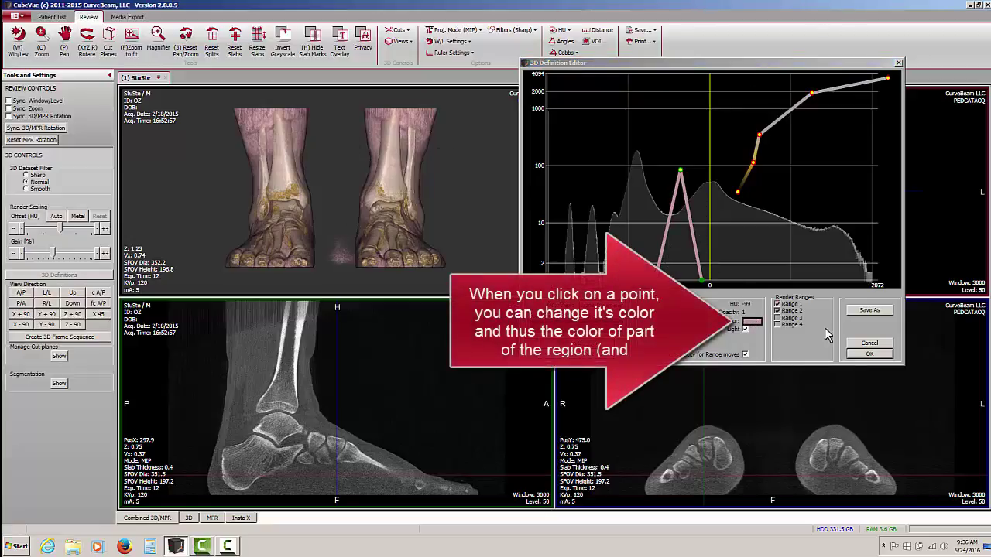
left_click(749, 322)
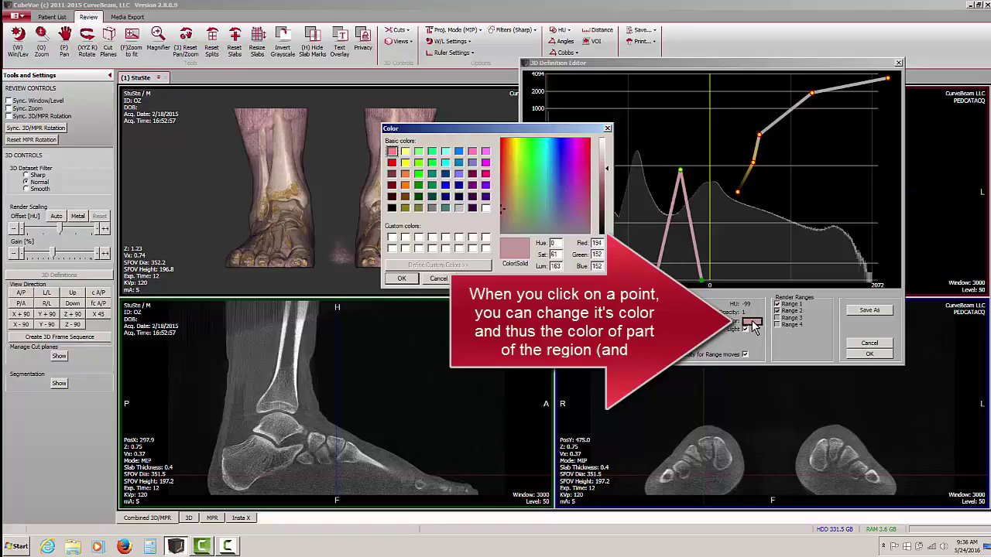
left_click(439, 278)
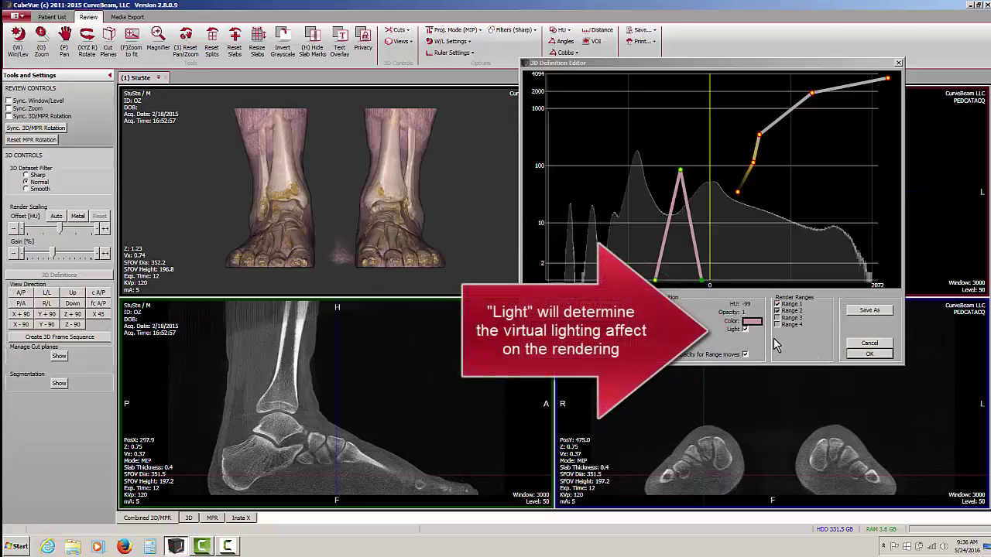
left_click(746, 329)
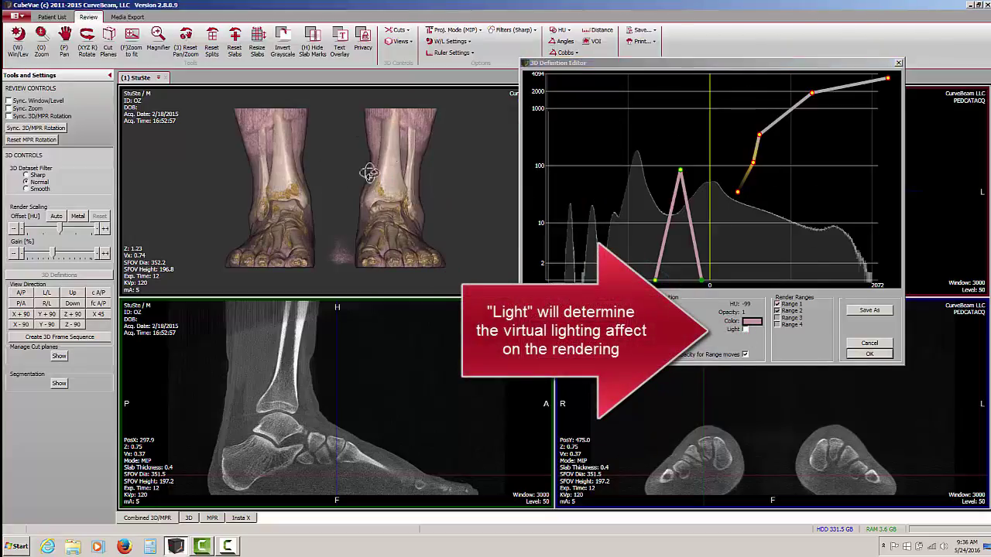
left_click(746, 330)
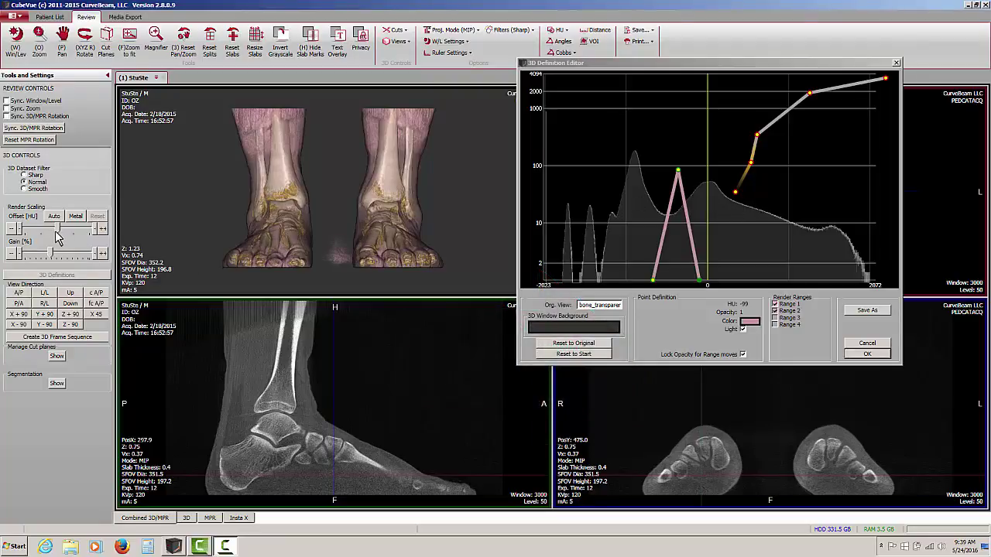
Try shifting the HU offset of the rendering slightly and return it to its starting position
mouse_move(59, 231)
left_mouse_down()
mouse_move(70, 226)
mouse_move(64, 232)
left_mouse_up()
left_click_drag(64, 239, 60, 246)
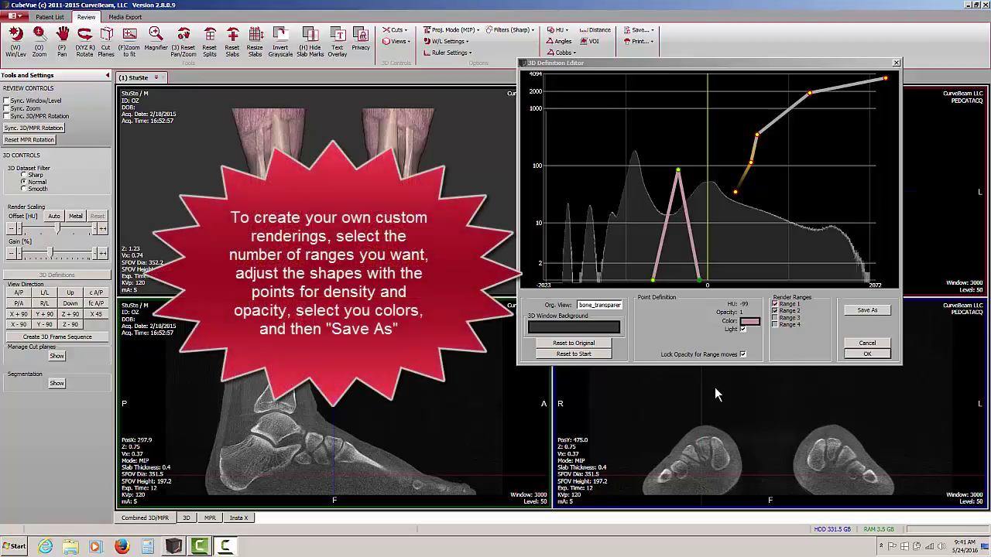
Enter Test 2 as the name for saving the custom rendering, and cancel both the save and the 3D definition editing
left_click(774, 310)
left_click(867, 311)
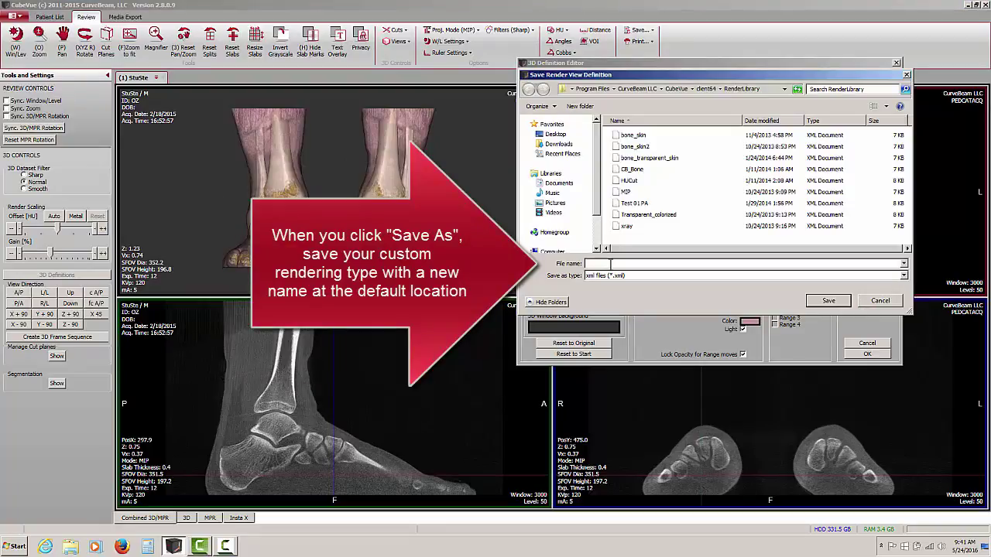
type("Test")
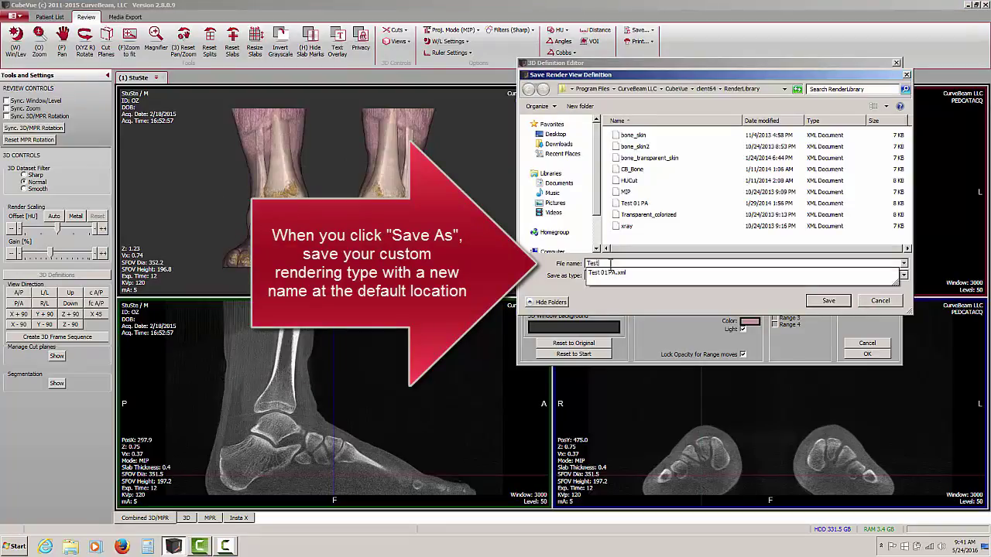
type(" 2")
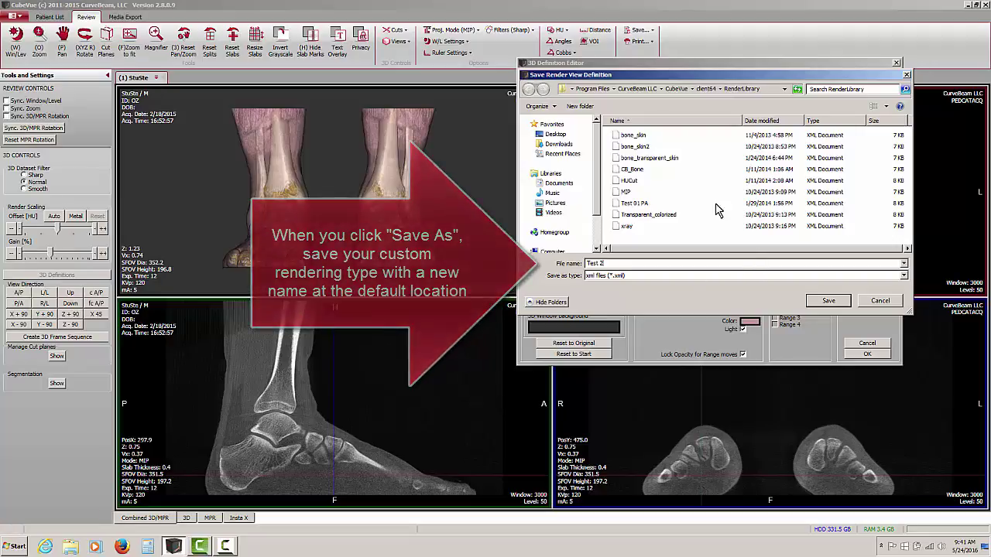
left_click(880, 301)
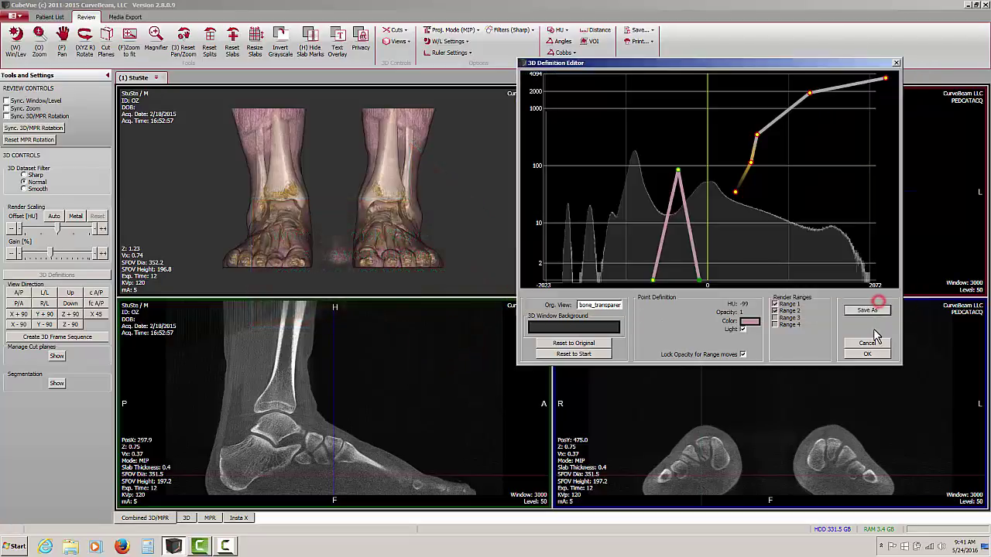
left_click(868, 343)
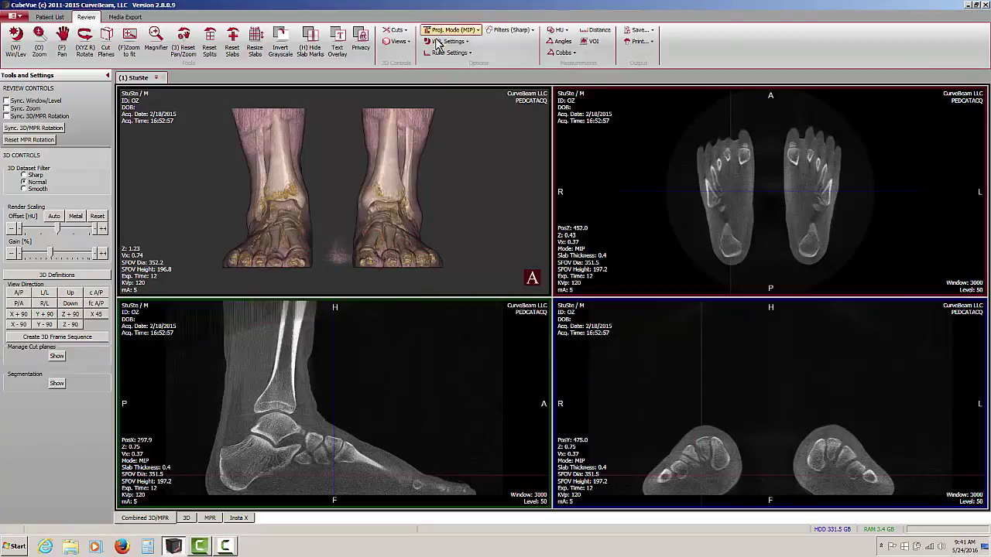
Switch the 3D rendering to a bone-only type and show the segmentation controls
left_click(397, 41)
left_click(402, 54)
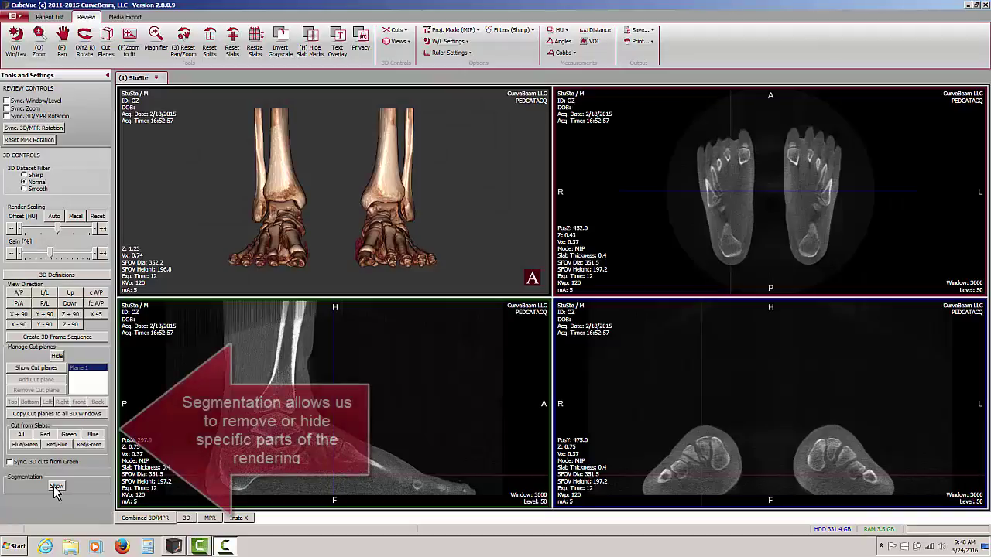
left_click(54, 486)
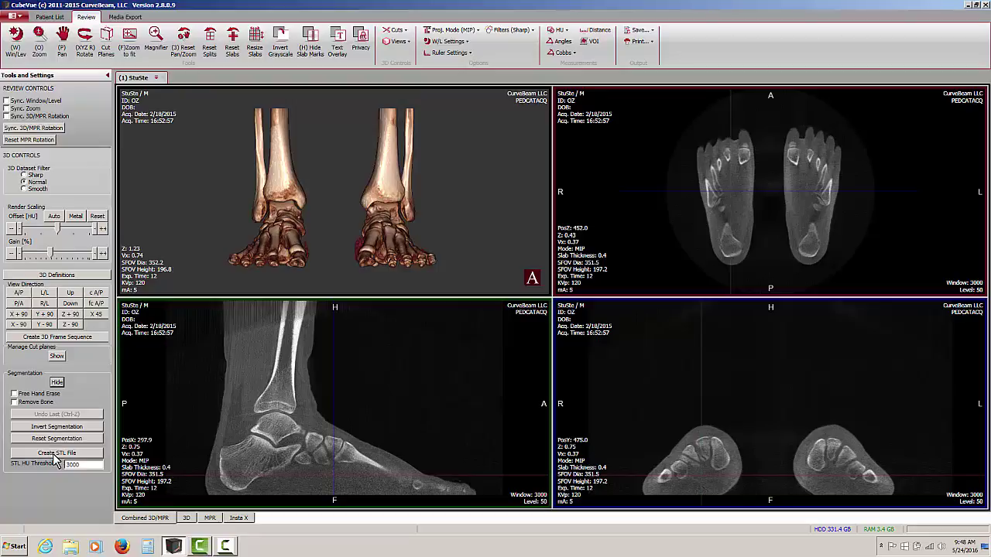
left_click(15, 402)
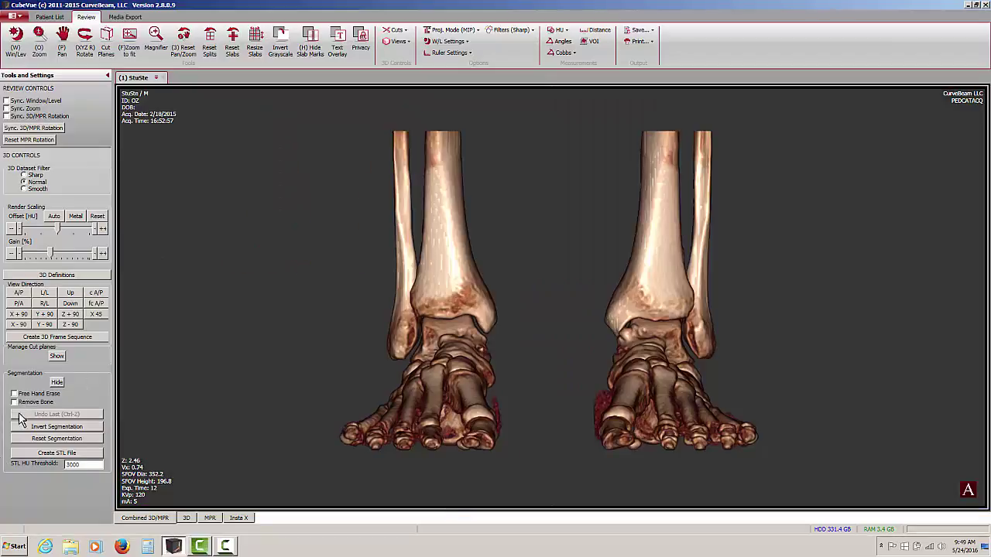
Erase the tibia and fibula shafts of the patient's right leg freehand, adding the upper stumps and the distal fibula to the erased regions
left_click(14, 394)
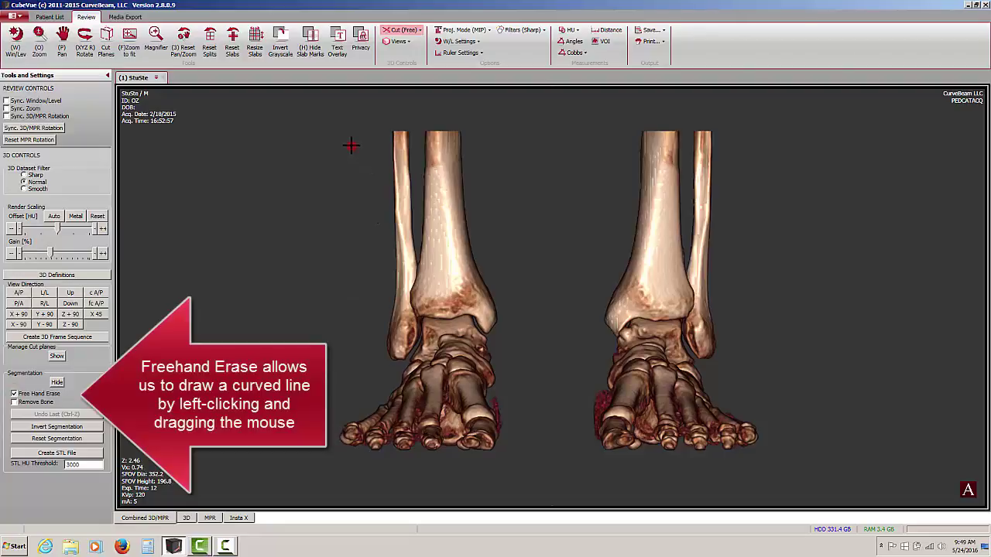
mouse_move(351, 145)
left_mouse_down()
mouse_move(379, 214)
mouse_move(396, 226)
mouse_move(486, 247)
mouse_move(505, 245)
mouse_move(540, 188)
mouse_move(544, 138)
left_mouse_up()
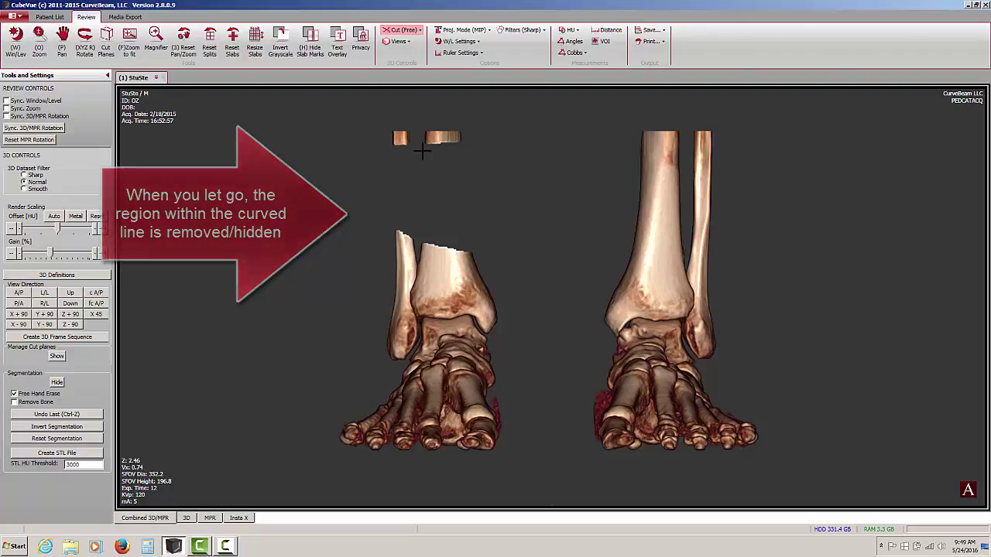
mouse_move(482, 213)
left_mouse_down()
mouse_move(400, 202)
mouse_move(367, 210)
mouse_move(355, 238)
mouse_move(360, 276)
mouse_move(399, 297)
mouse_move(461, 305)
mouse_move(508, 283)
left_mouse_up()
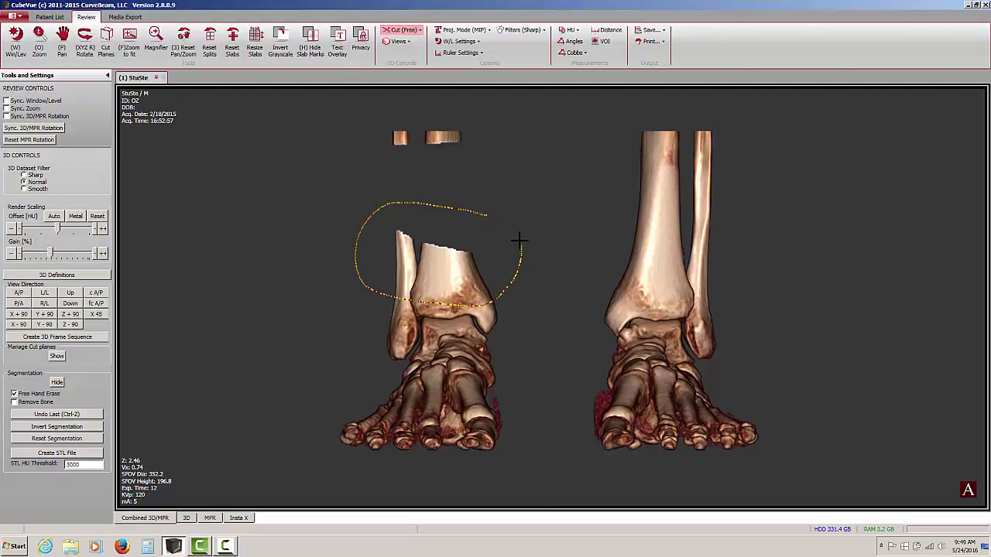
left_click_drag(518, 241, 512, 220)
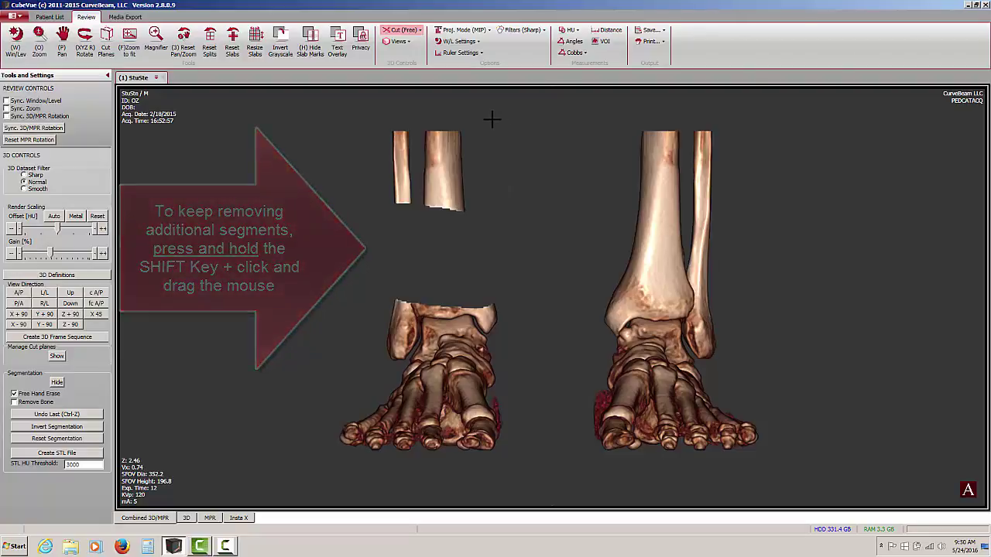
mouse_move(492, 118)
left_mouse_down("shift")
mouse_move(402, 110)
mouse_move(353, 159)
mouse_move(380, 219)
mouse_move(493, 190)
mouse_move(495, 131)
left_mouse_up("shift")
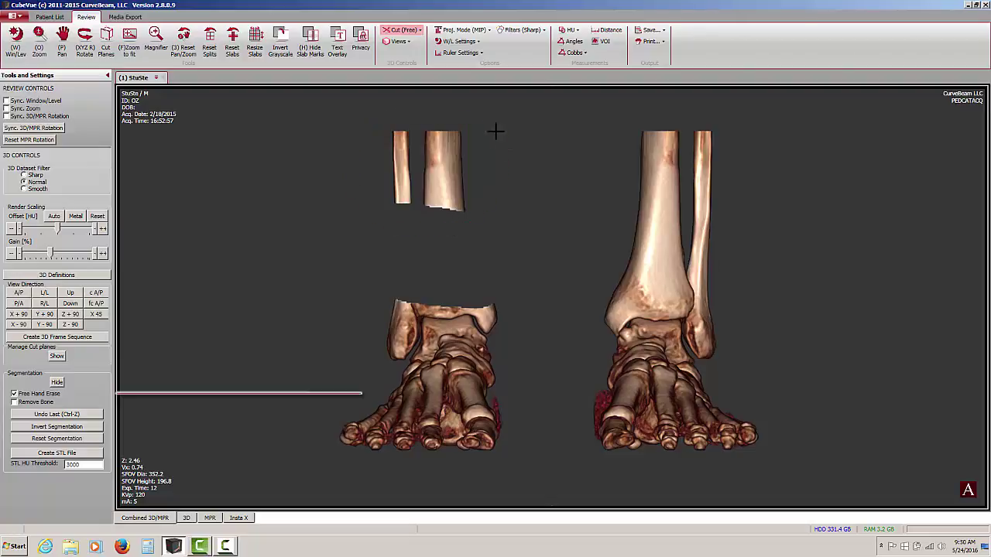
mouse_move(399, 270)
left_mouse_down("shift")
mouse_move(379, 333)
mouse_move(391, 364)
mouse_move(418, 332)
mouse_move(410, 276)
left_mouse_up("shift")
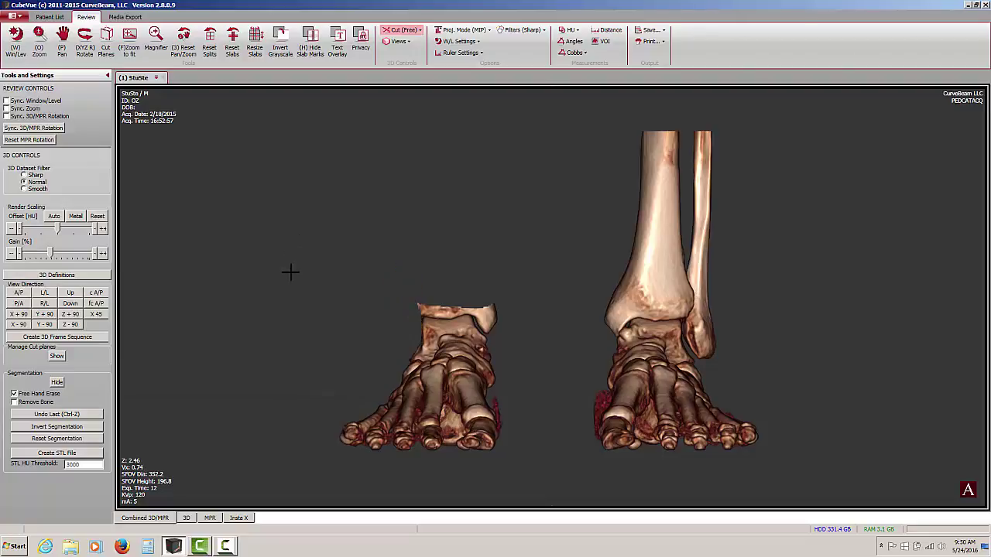
Erase the remaining right distal tibia and the left lower leg bones above the foot freehand, working from a side view
left_click(14, 394)
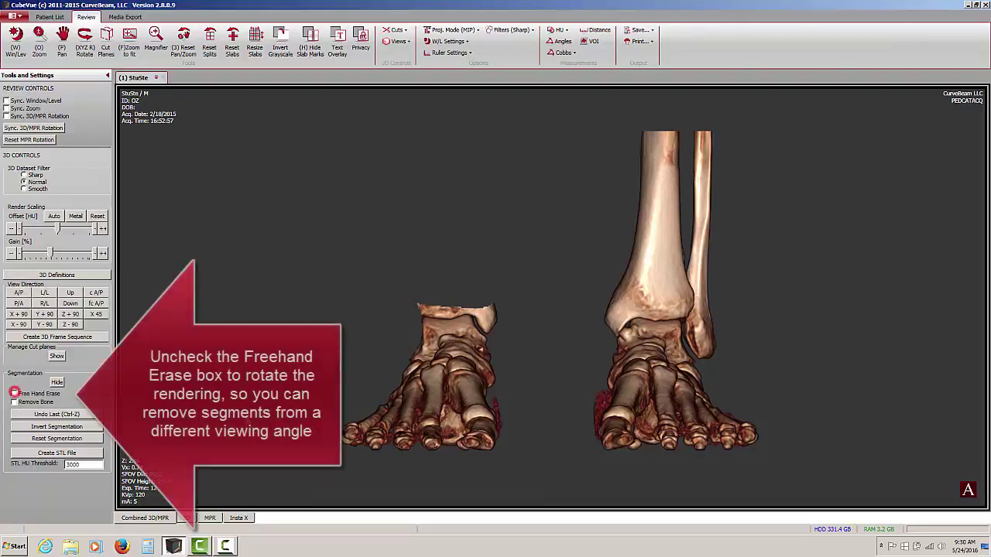
mouse_move(348, 418)
left_mouse_down()
mouse_move(380, 418)
mouse_move(407, 392)
mouse_move(395, 405)
mouse_move(404, 410)
mouse_move(446, 407)
mouse_move(458, 327)
left_mouse_up()
left_click_drag(501, 363, 491, 358)
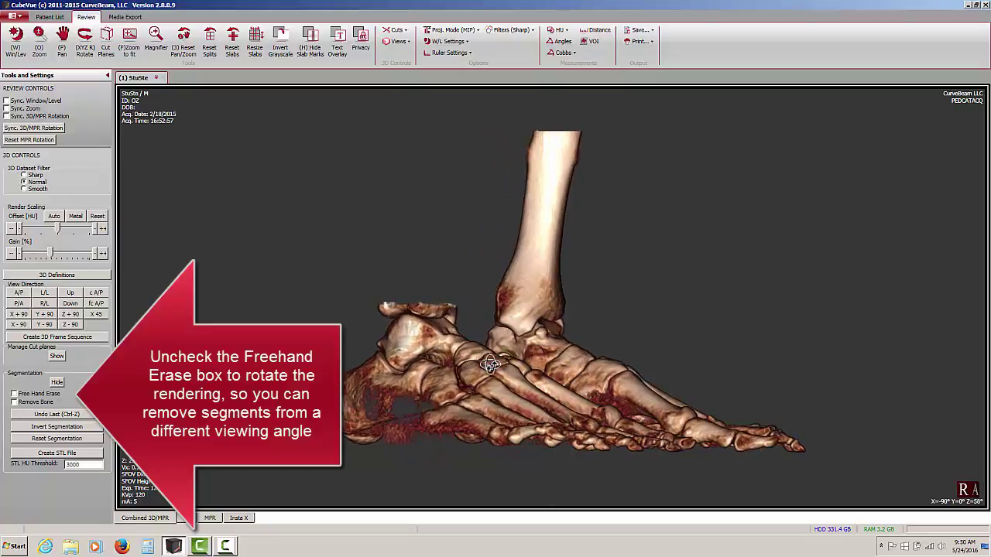
left_click(14, 393)
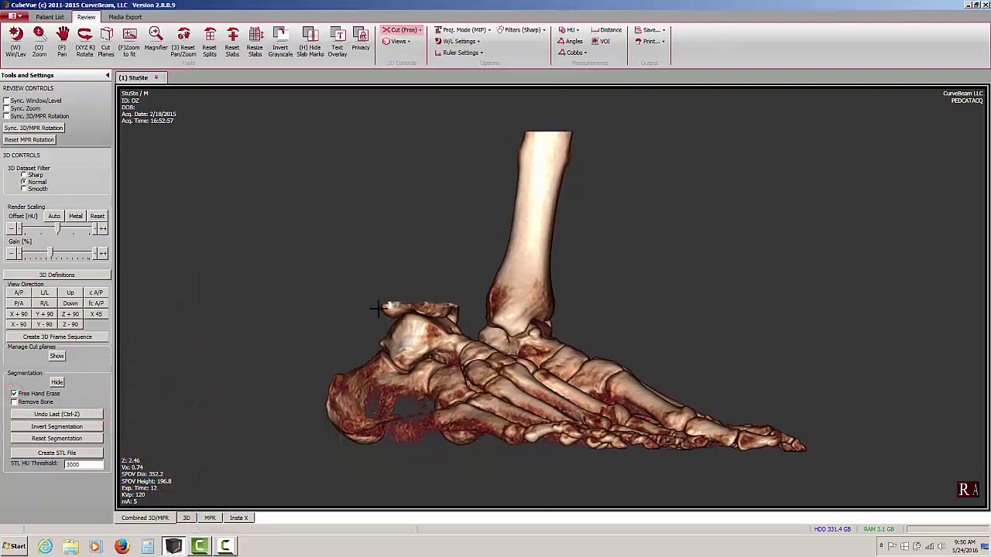
mouse_move(366, 296)
left_mouse_down()
mouse_move(386, 317)
mouse_move(452, 317)
mouse_move(433, 270)
mouse_move(397, 264)
left_mouse_up()
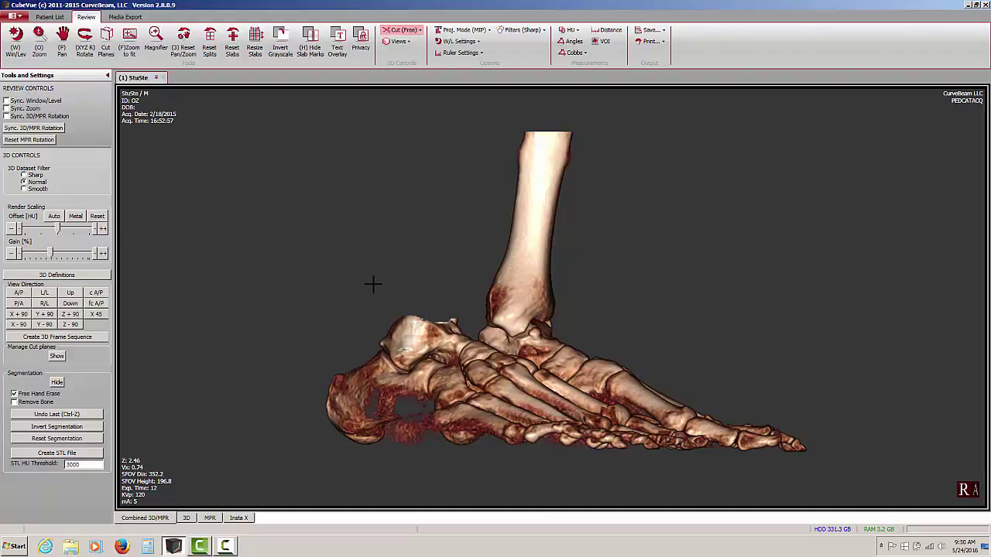
mouse_move(337, 285)
left_mouse_down()
mouse_move(359, 316)
mouse_move(477, 312)
mouse_move(511, 337)
mouse_move(547, 329)
mouse_move(589, 264)
left_mouse_up()
mouse_move(516, 124)
left_mouse_down()
mouse_move(491, 175)
mouse_move(486, 294)
mouse_move(607, 178)
mouse_move(563, 118)
mouse_move(515, 116)
left_mouse_up()
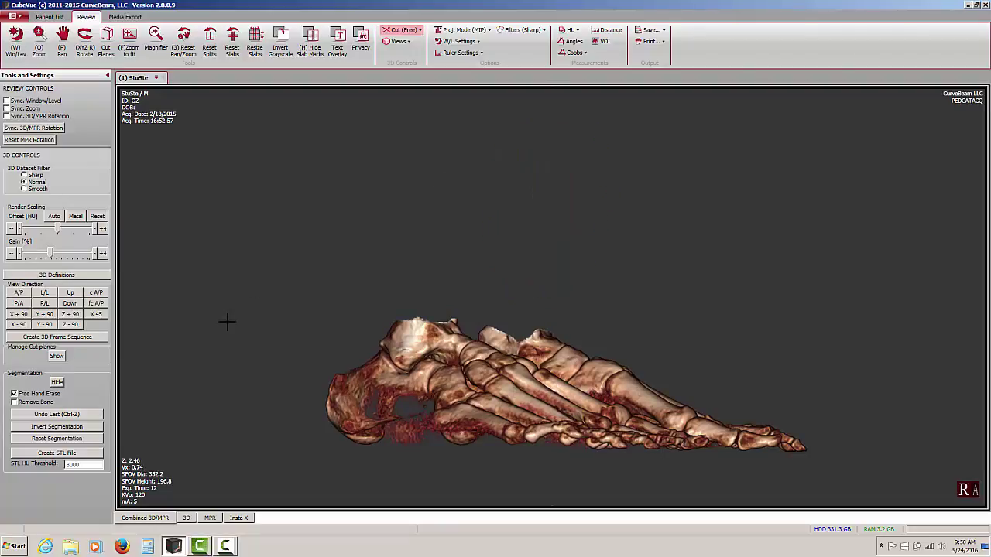
Turn off freehand erasing, invert the segmentation to swap hidden and shown bones, and invert it back
left_click(13, 394)
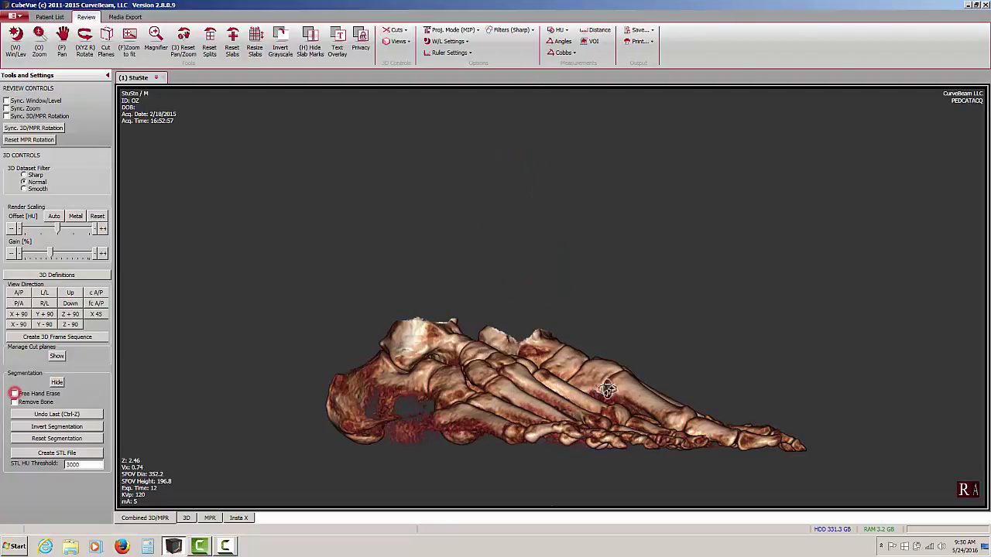
mouse_move(664, 376)
left_mouse_down()
mouse_move(592, 400)
mouse_move(601, 418)
mouse_move(612, 389)
left_mouse_up()
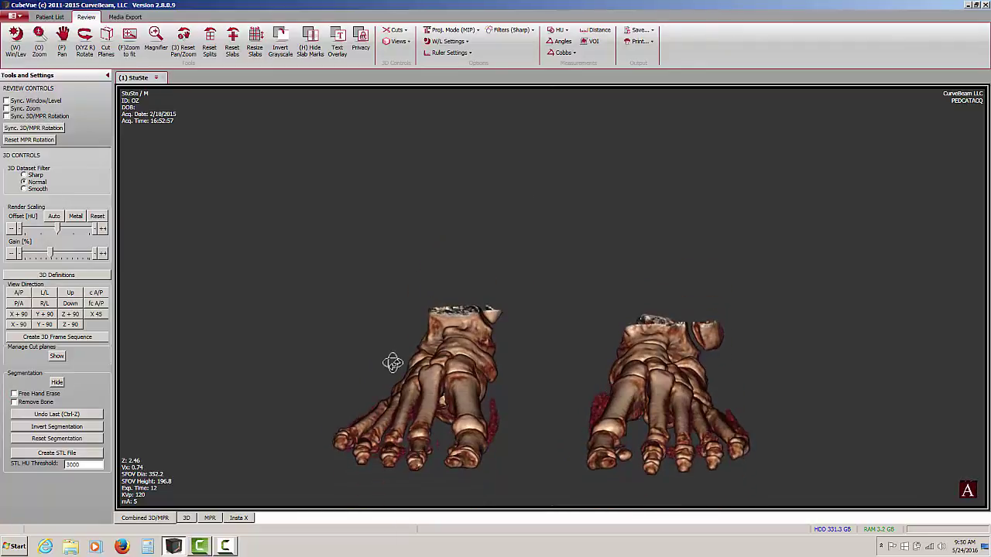
mouse_move(393, 361)
left_mouse_down()
mouse_move(507, 373)
mouse_move(388, 361)
mouse_move(398, 361)
left_mouse_up()
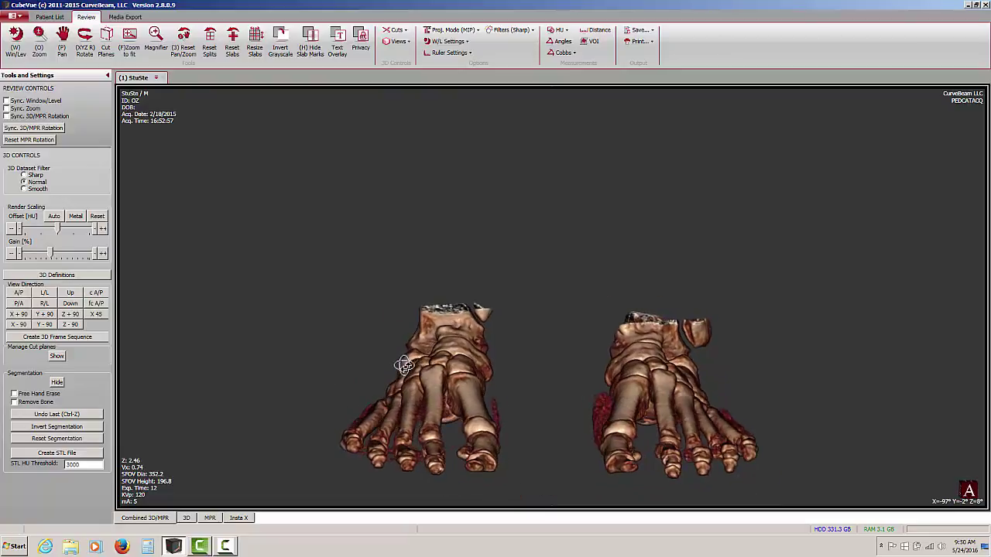
left_click(56, 428)
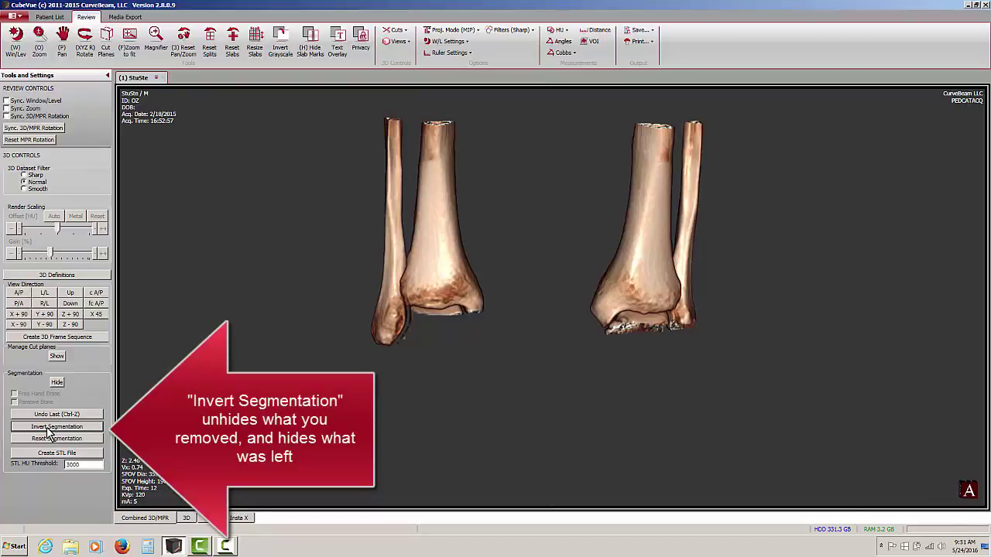
left_click(48, 430)
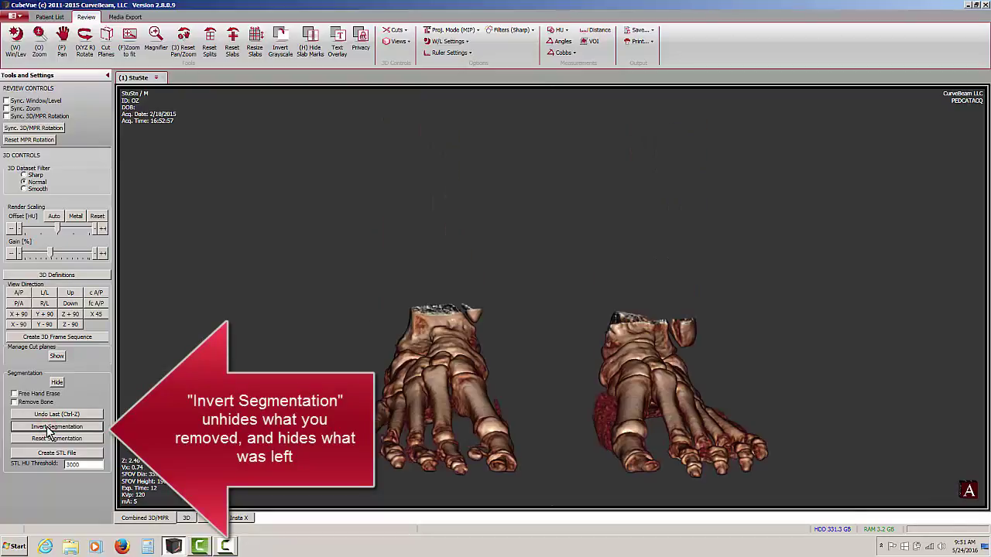
left_click_drag(557, 356, 557, 353)
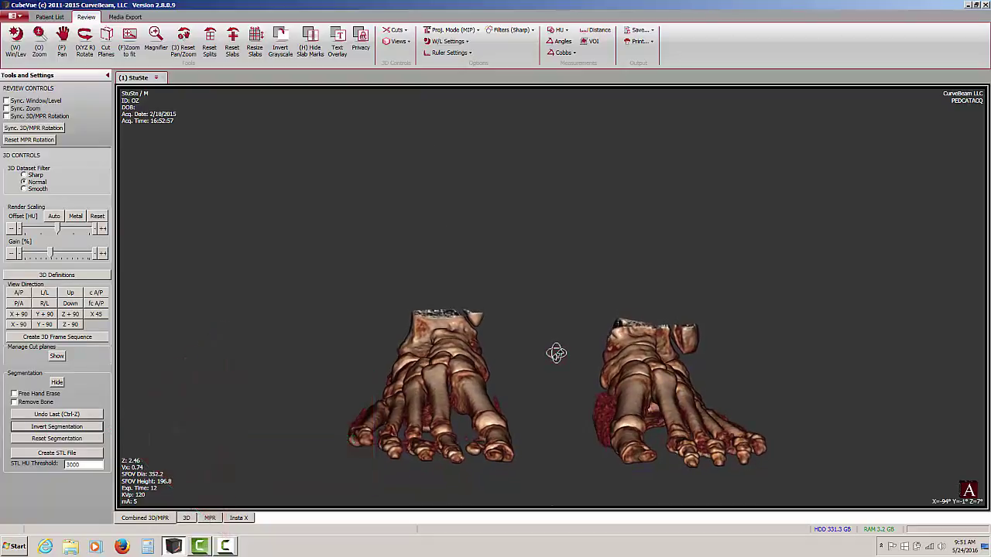
Undo the last freehand cuts one after another, and reset the segmentation to restore the whole rendering
left_click(56, 415)
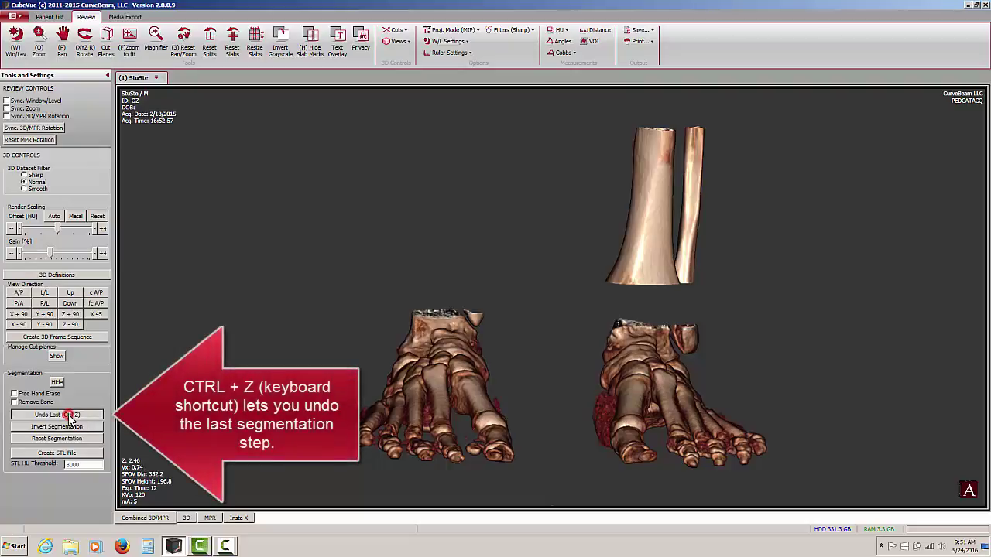
left_click(70, 415)
left_click(68, 414)
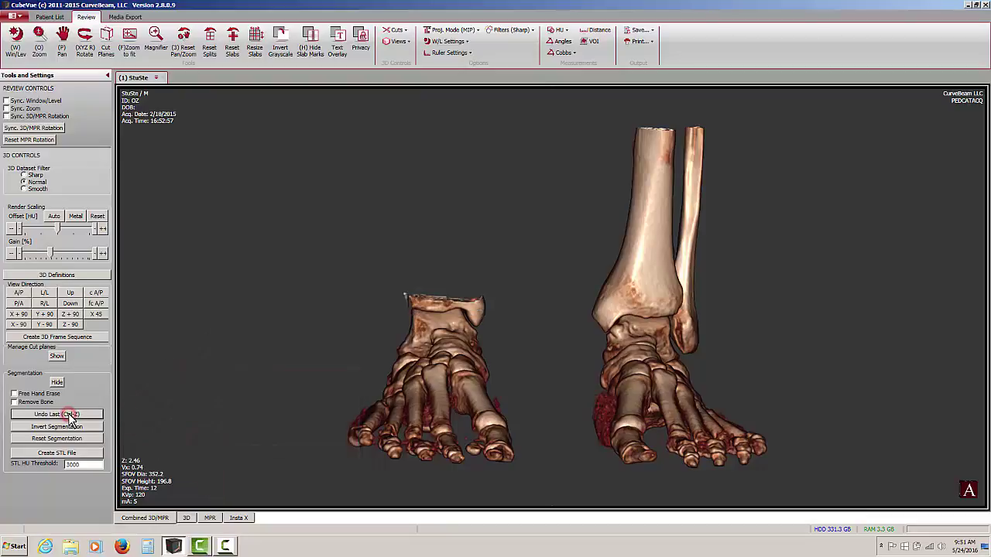
left_click(68, 414)
left_click(68, 416)
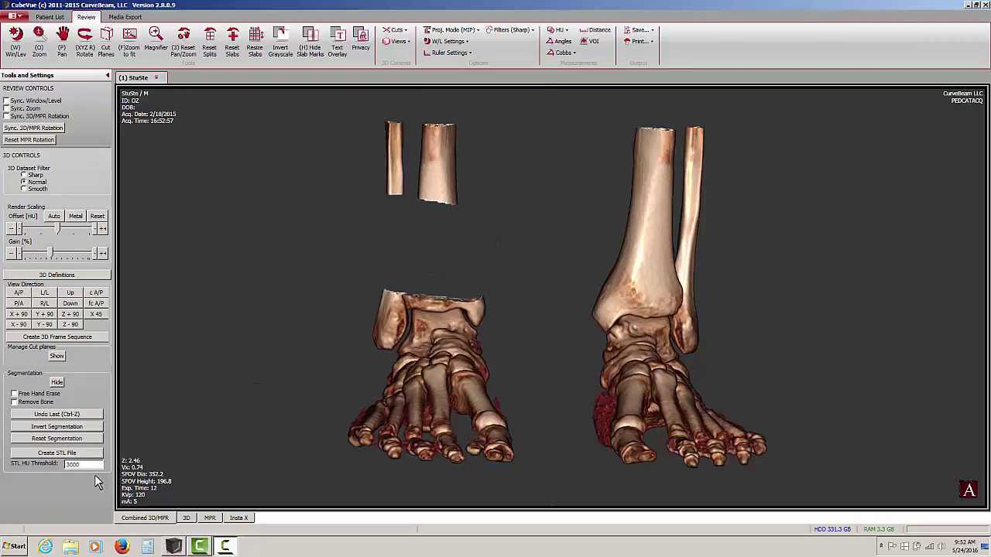
left_click(39, 439)
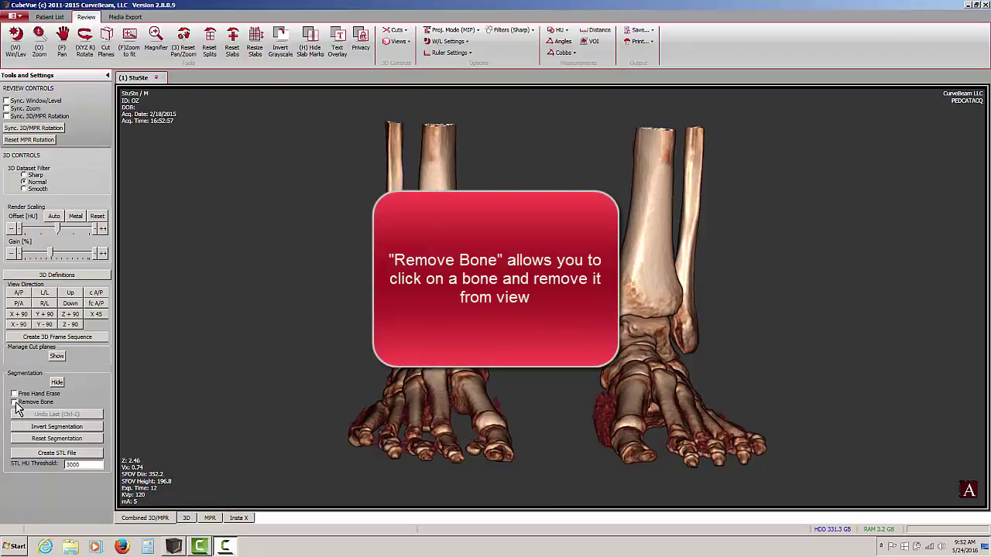
Raise the HU offset to clear soft tissue and noise, and use Remove Bone on the patient's right tibia, right fibula and left tibia
mouse_move(57, 229)
left_mouse_down()
mouse_move(51, 244)
mouse_move(61, 238)
left_mouse_up()
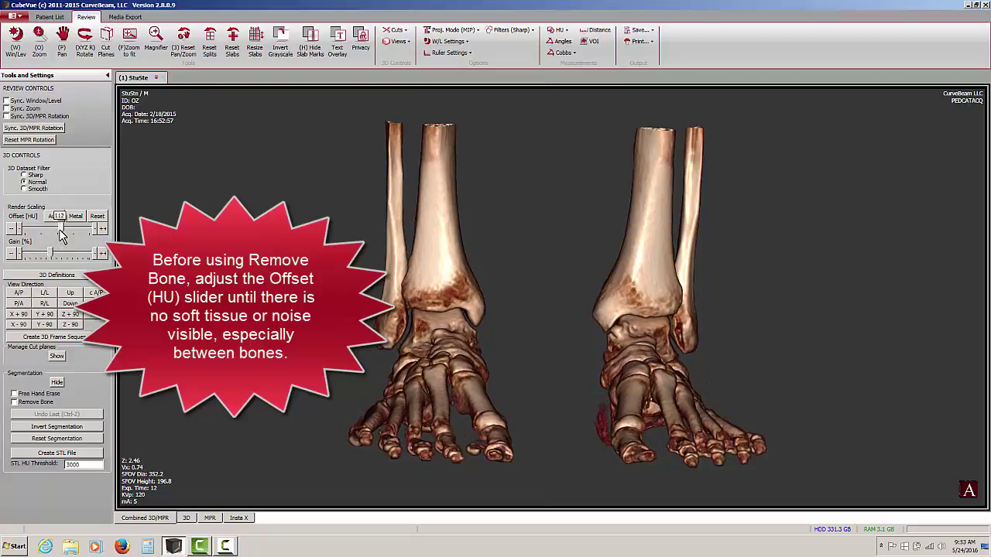
mouse_move(546, 380)
left_mouse_down()
mouse_move(545, 369)
mouse_move(544, 390)
left_mouse_up()
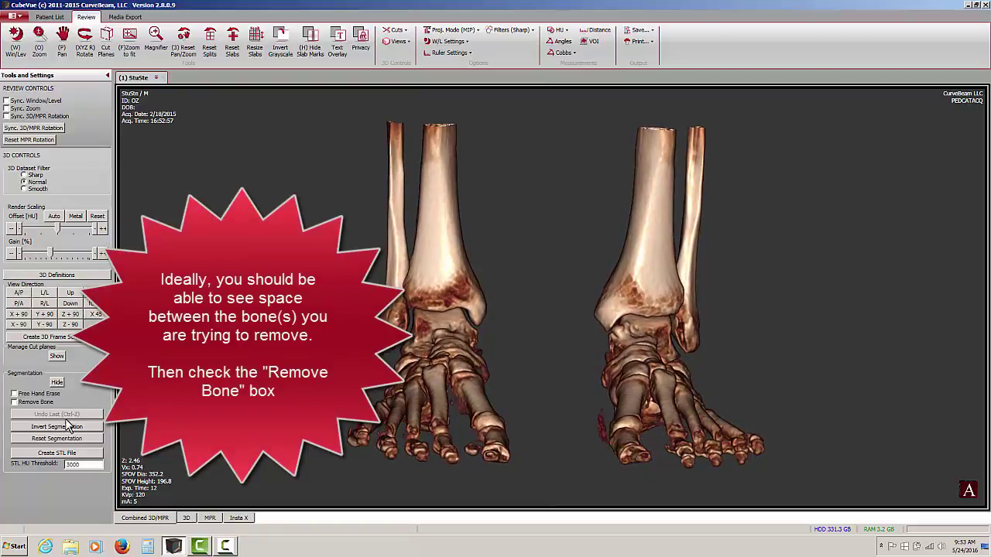
left_click(13, 402)
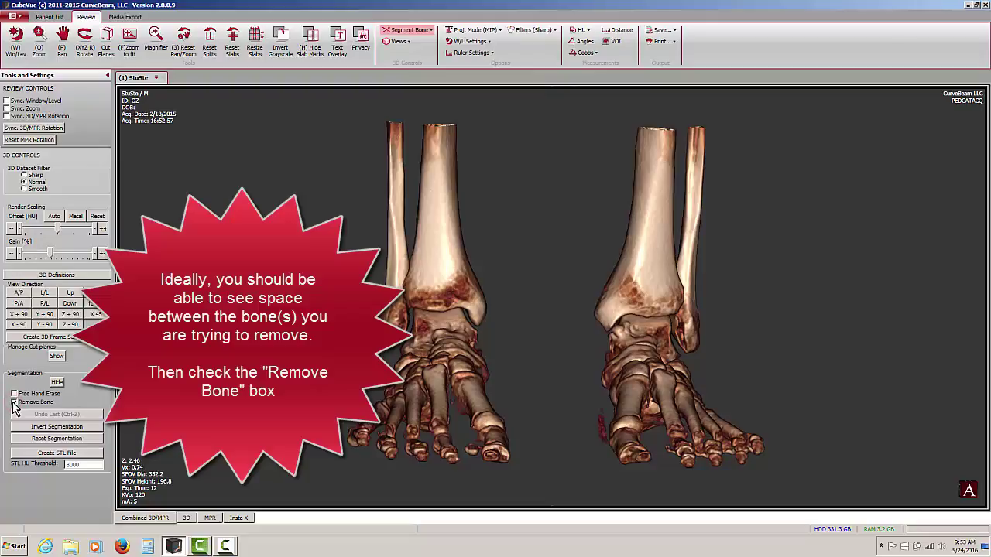
left_click(438, 250)
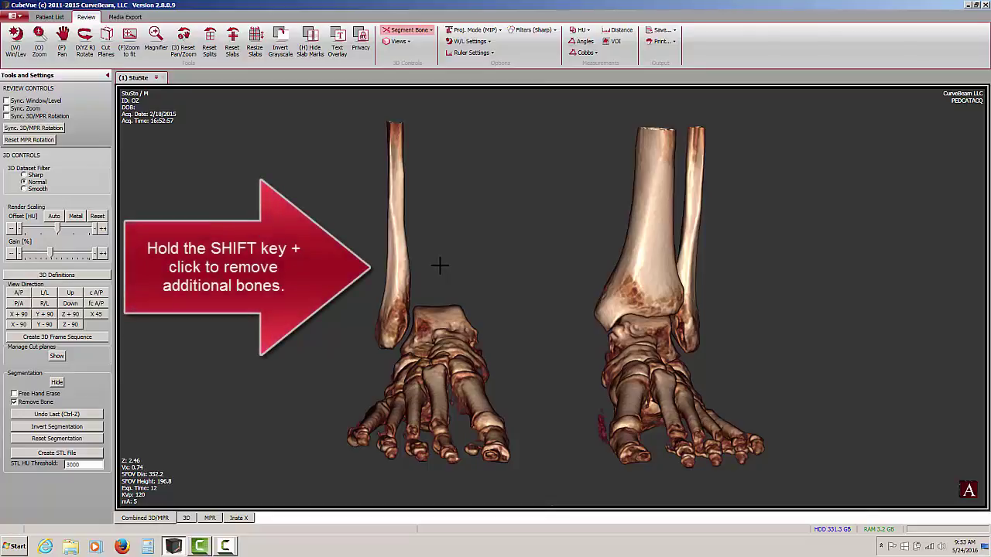
left_click(399, 275, "shift")
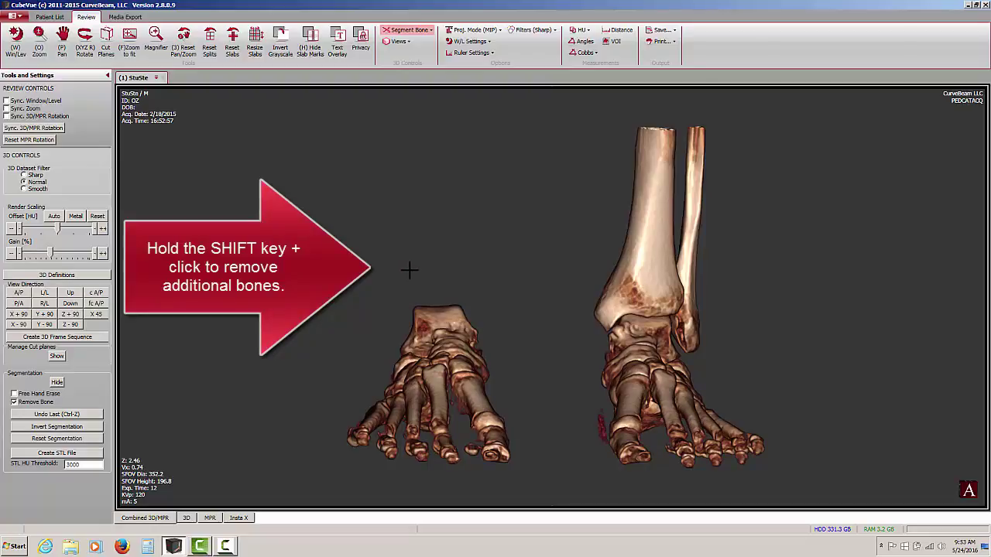
left_click(635, 245, "shift")
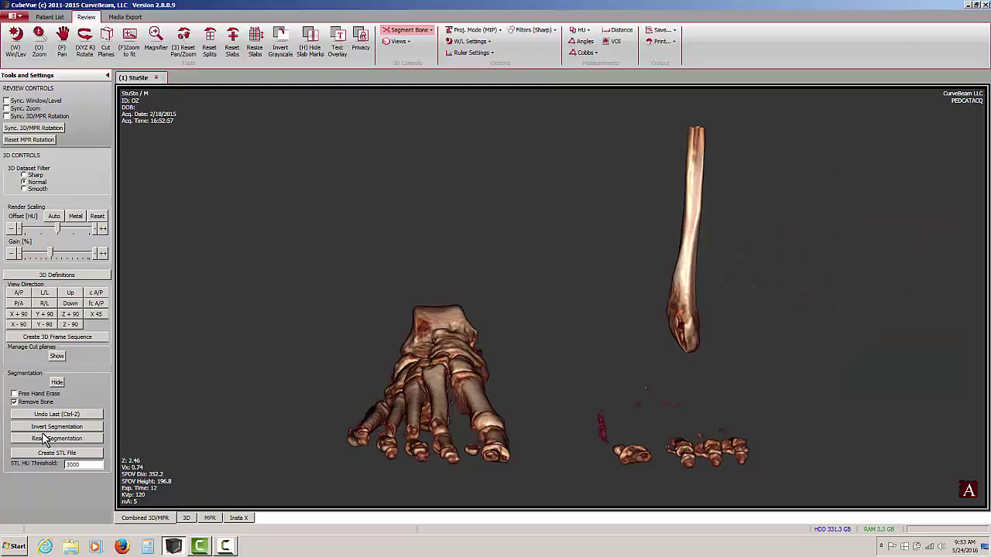
Undo the last bone removal, and use Remove Bone on the patient's left tibia and left fibula one at a time
left_click(62, 415)
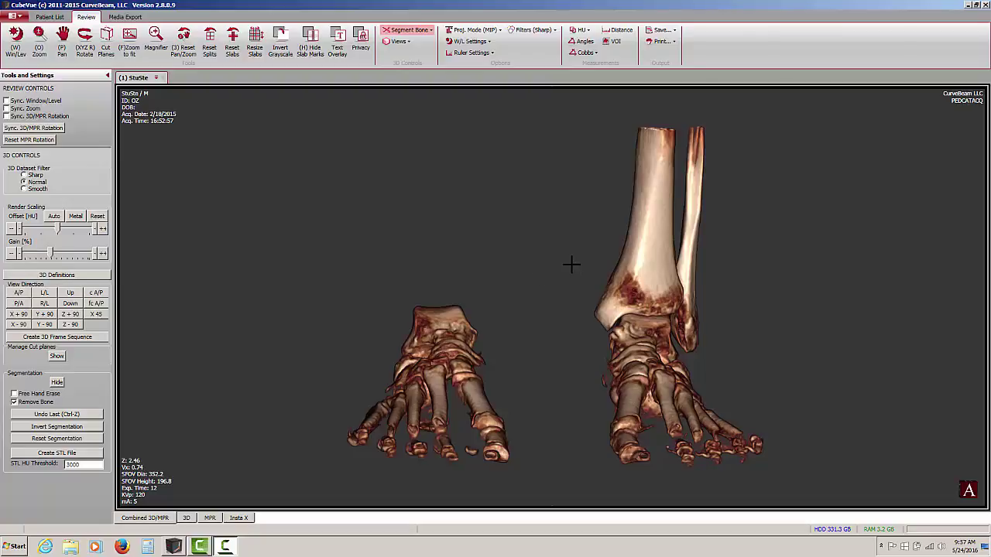
left_click(654, 252, "shift")
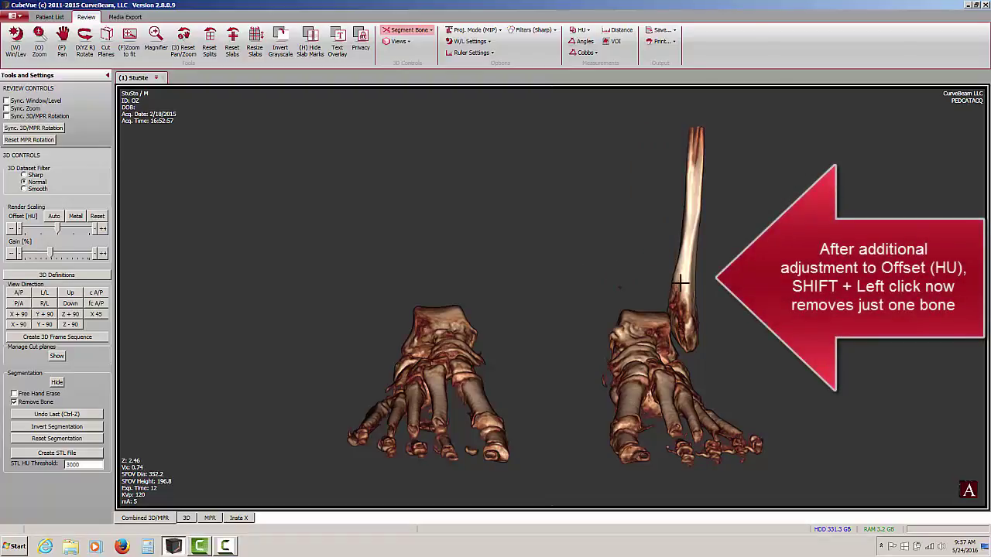
left_click(682, 278, "shift")
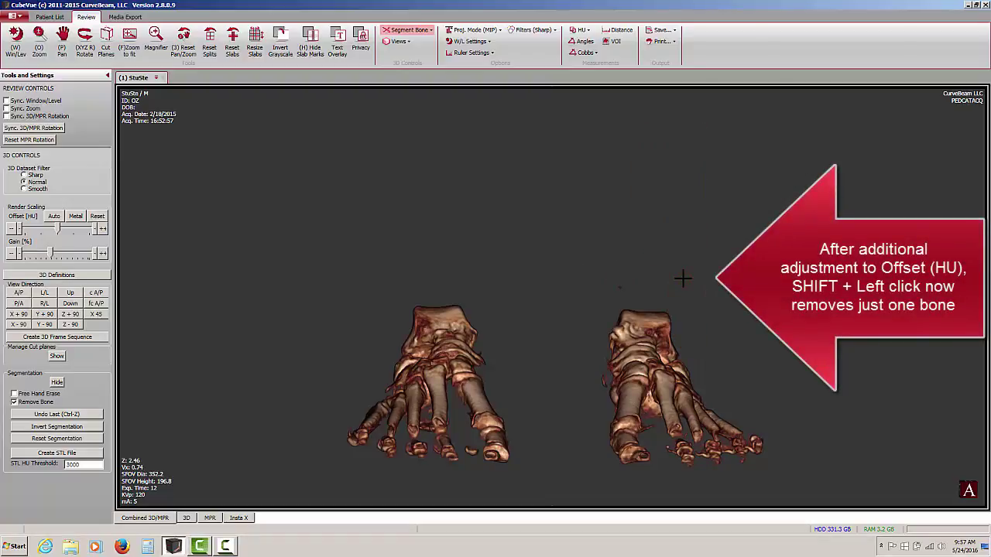
Turn off Remove Bone, rotate the rendering and return it to the A/P view, and reset the segmentation to restore all bones
left_click(14, 402)
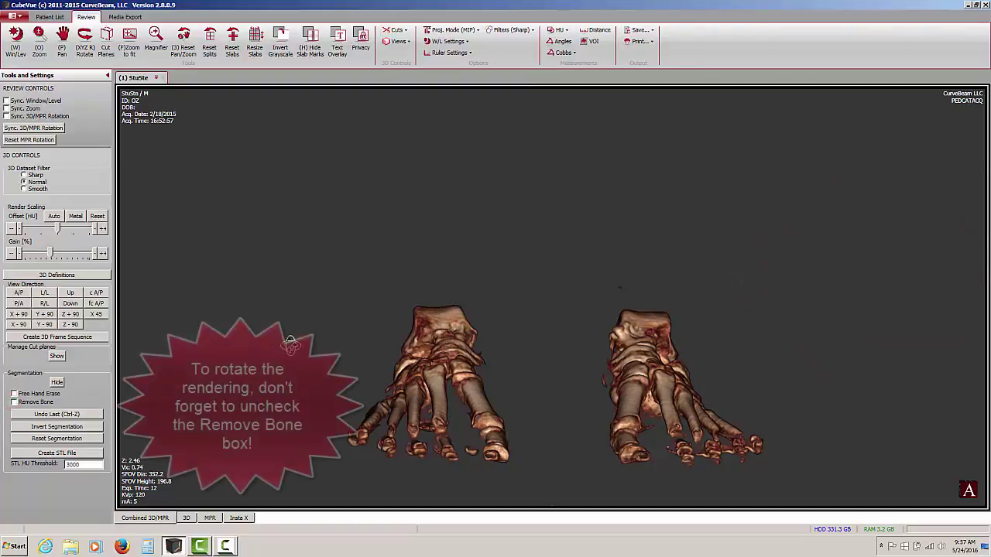
left_click_drag(309, 304, 767, 405)
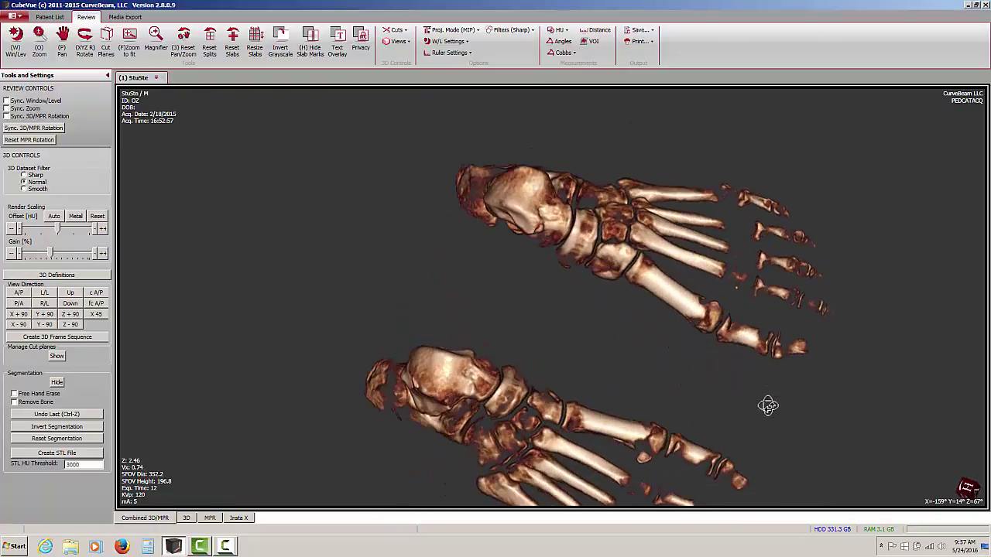
left_click(19, 294)
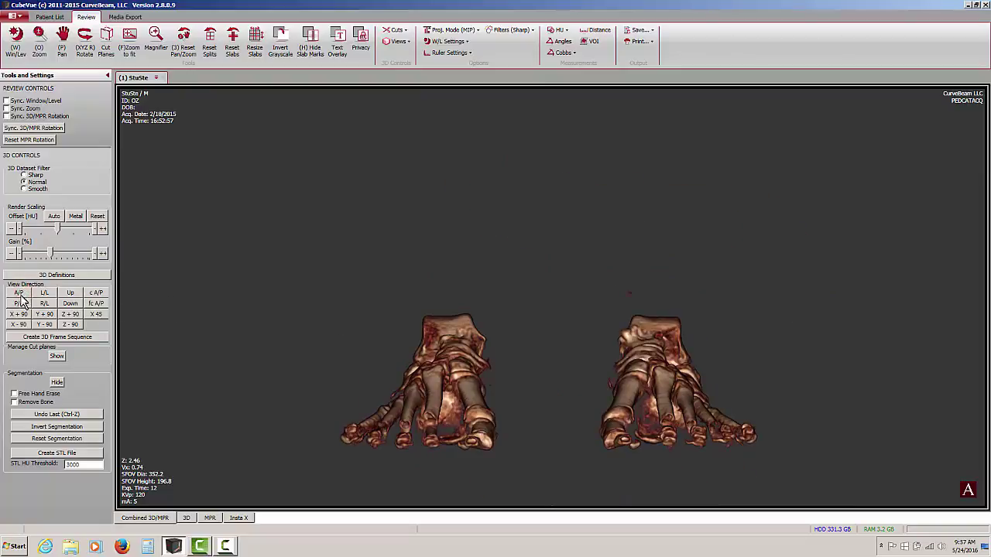
left_click(48, 439)
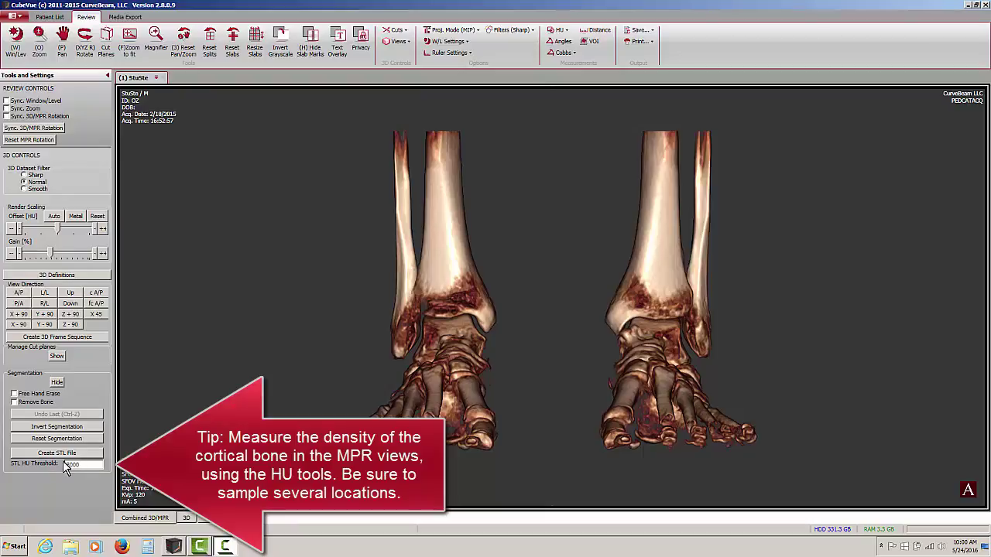
Set the STL HU threshold to 1000 and start creating an STL file, cancelling at the save dialog
left_click(66, 465)
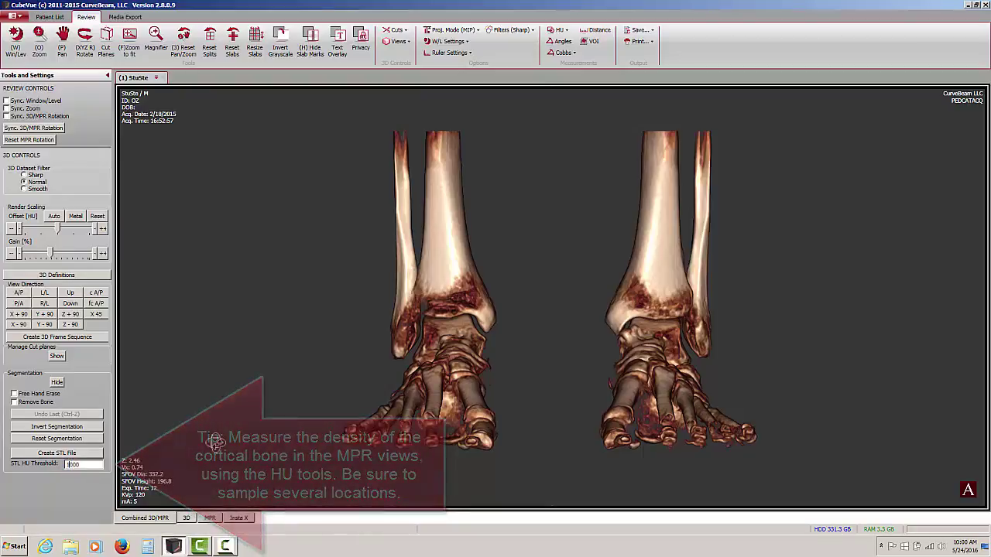
left_click(66, 454)
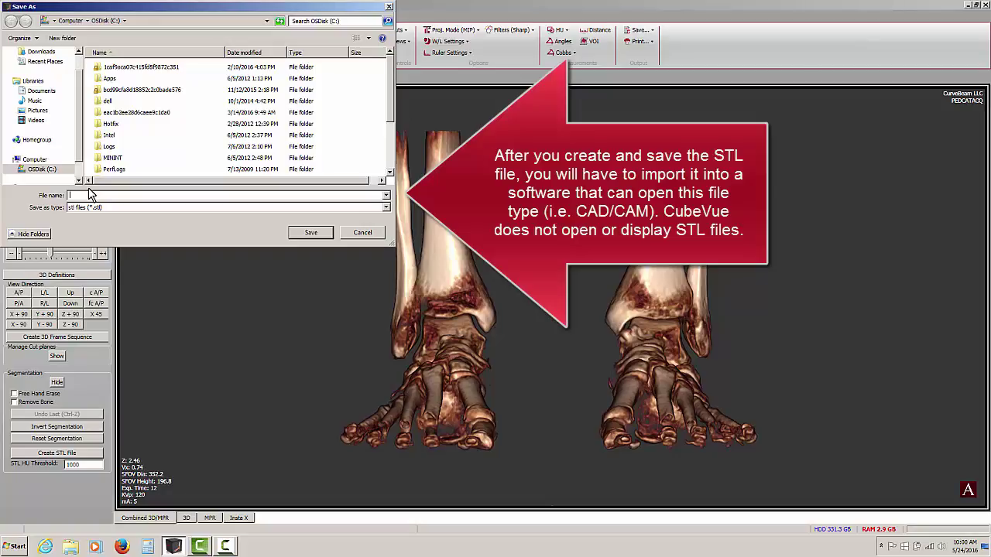
left_click(363, 233)
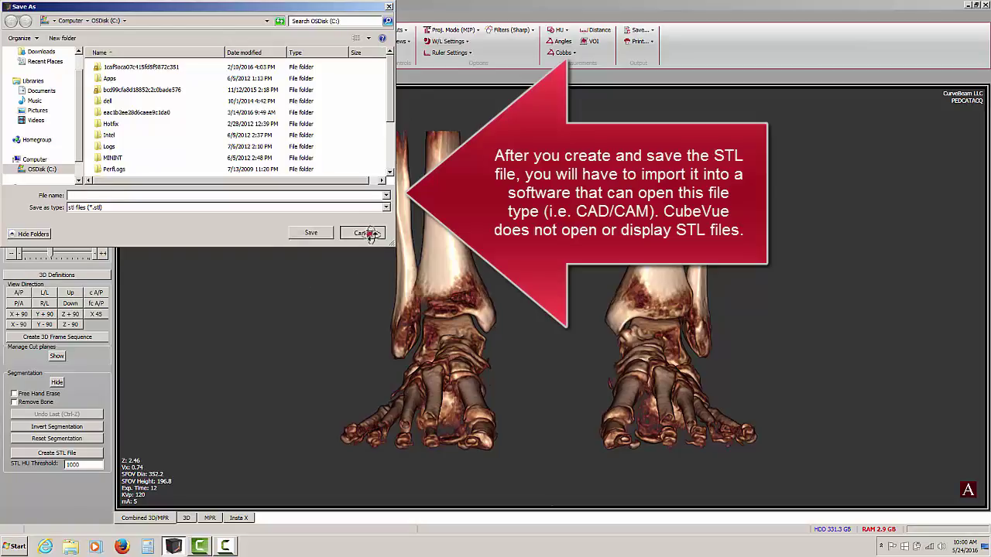